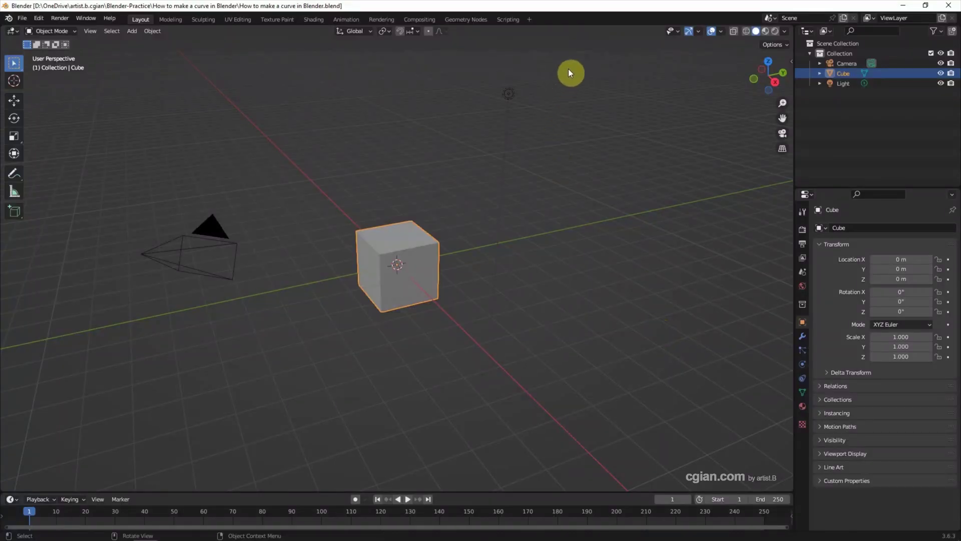
# Delete the default camera, cube and light from the scene.
pyautogui.moveTo(569, 68); pyautogui.dragTo(107, 349)
pyautogui.press('Delete')
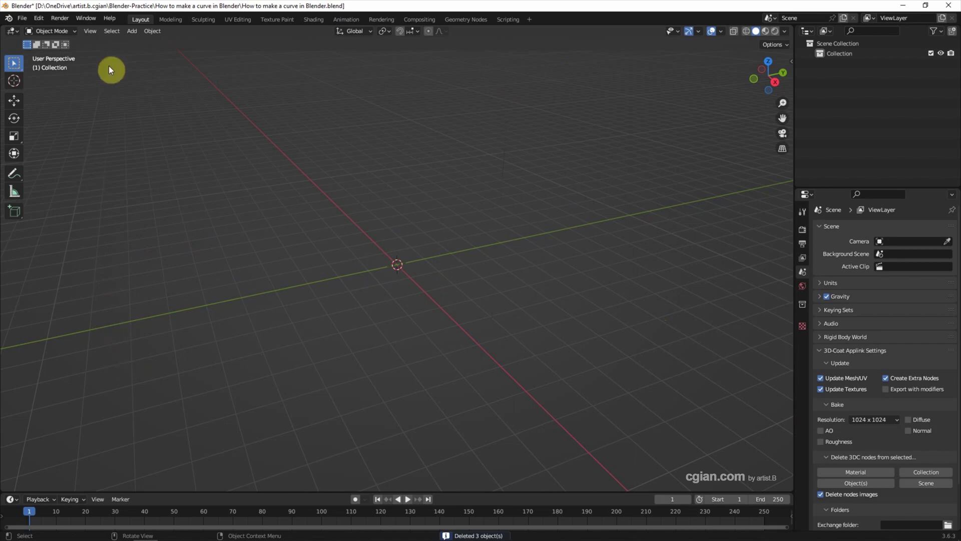
# Add a Bezier curve at the world origin and adjust its Radius in the Add Bezier panel.
pyautogui.click(131, 31)
pyautogui.moveTo(148, 52)
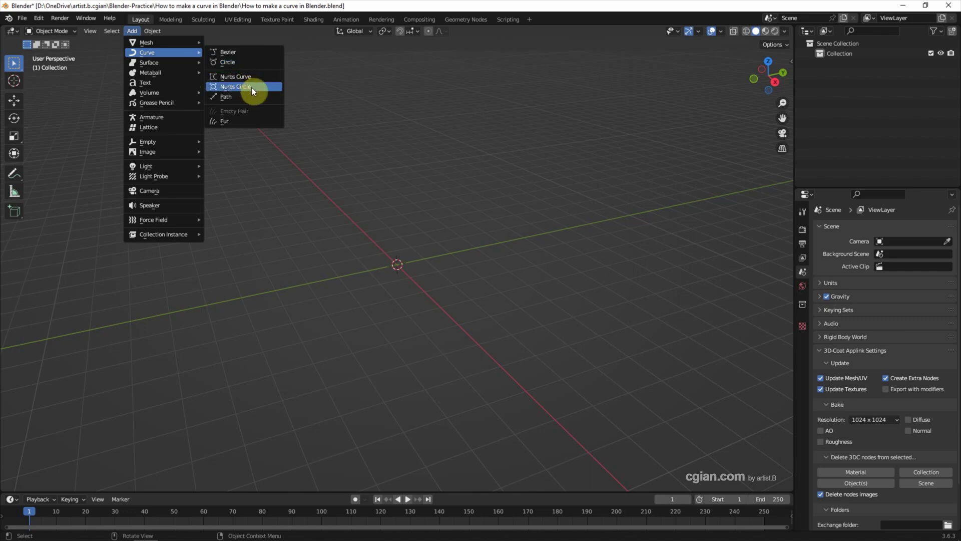
pyautogui.click(244, 52)
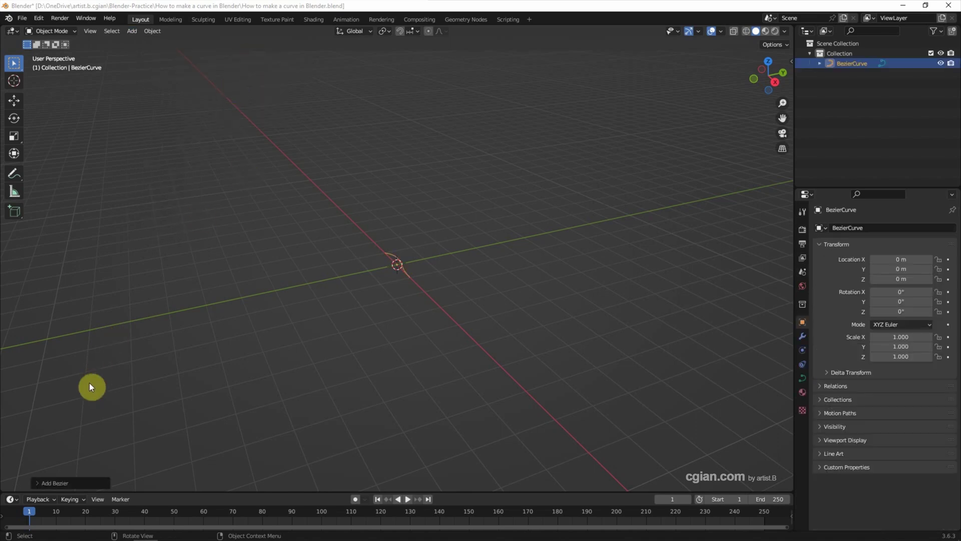
pyautogui.click(48, 483)
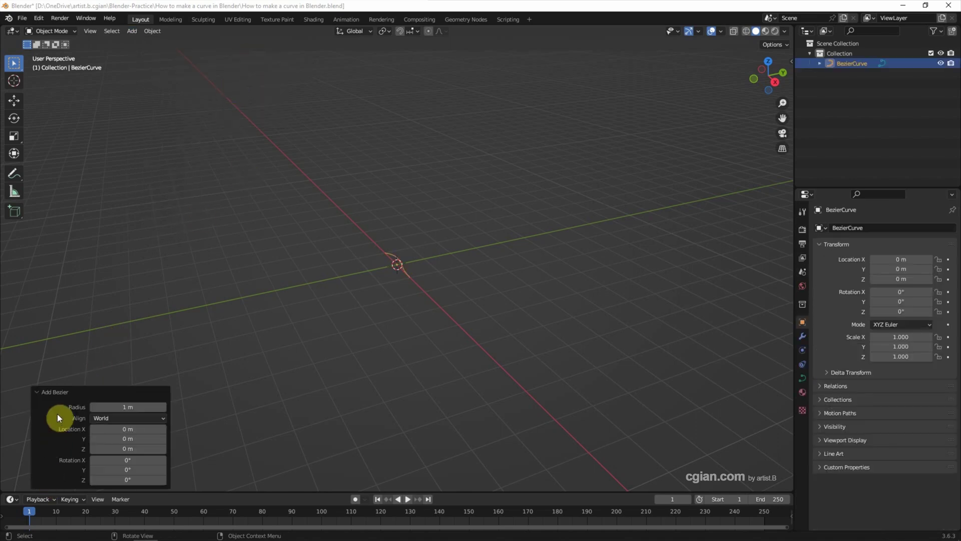
pyautogui.moveTo(98, 408); pyautogui.dragTo(401, 275)
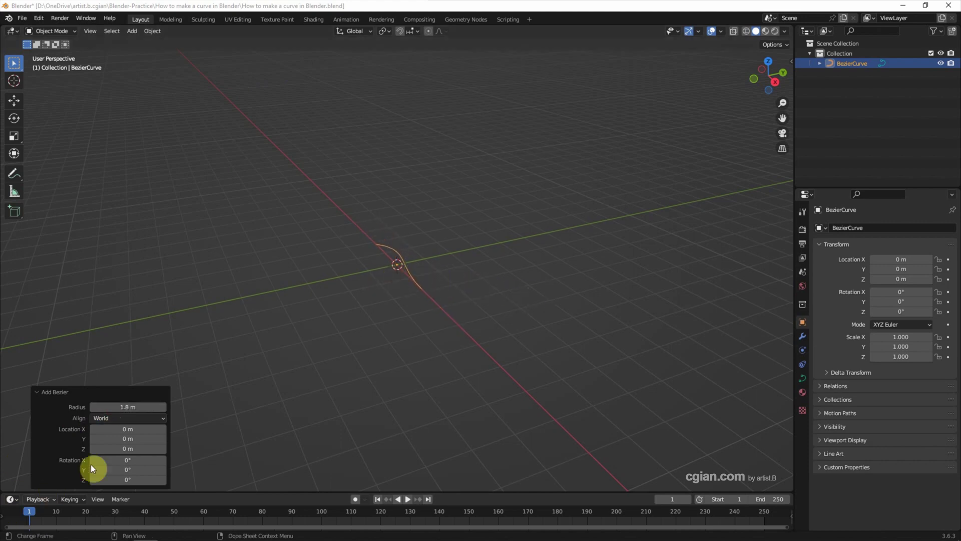
pyautogui.click(118, 407)
# Set the curve radius to 1 m, switch to top view and select the curve.
pyautogui.press('Return')
pyautogui.click(767, 62)
pyautogui.scroll(8, 405, 269)
pyautogui.click(454, 290)
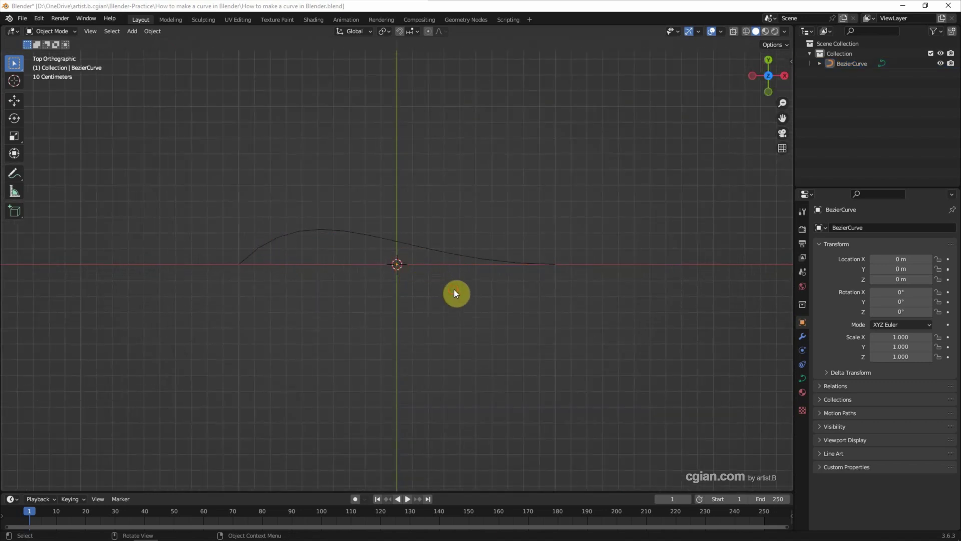
pyautogui.moveTo(462, 296); pyautogui.dragTo(437, 240)
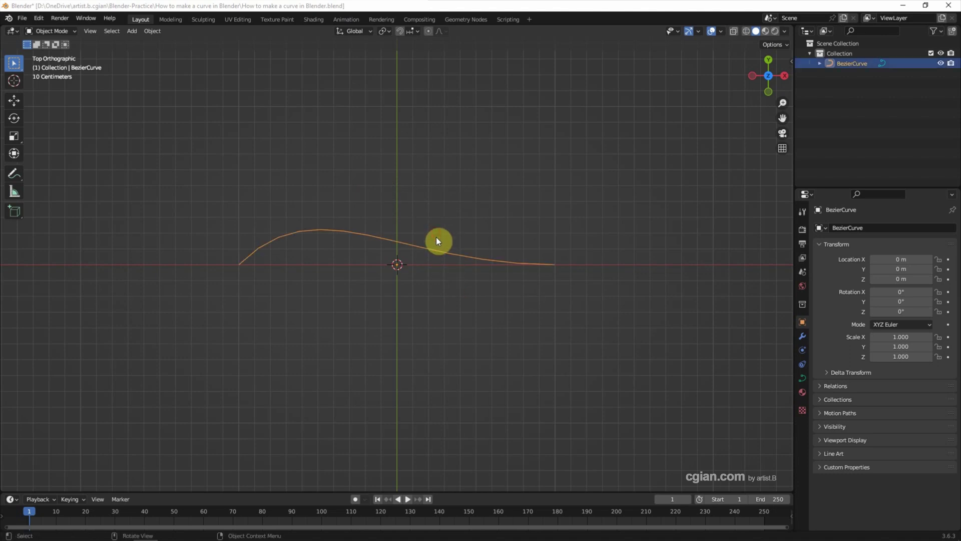
# In Edit Mode, move the curve's left control point up and to the left.
pyautogui.click(59, 30)
pyautogui.click(57, 52)
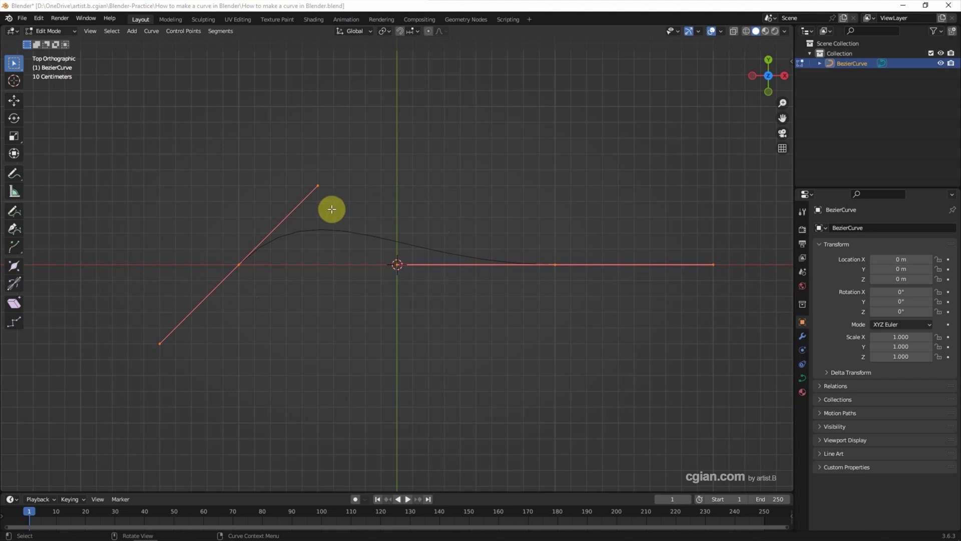
pyautogui.click(263, 301)
pyautogui.moveTo(264, 304); pyautogui.dragTo(217, 242)
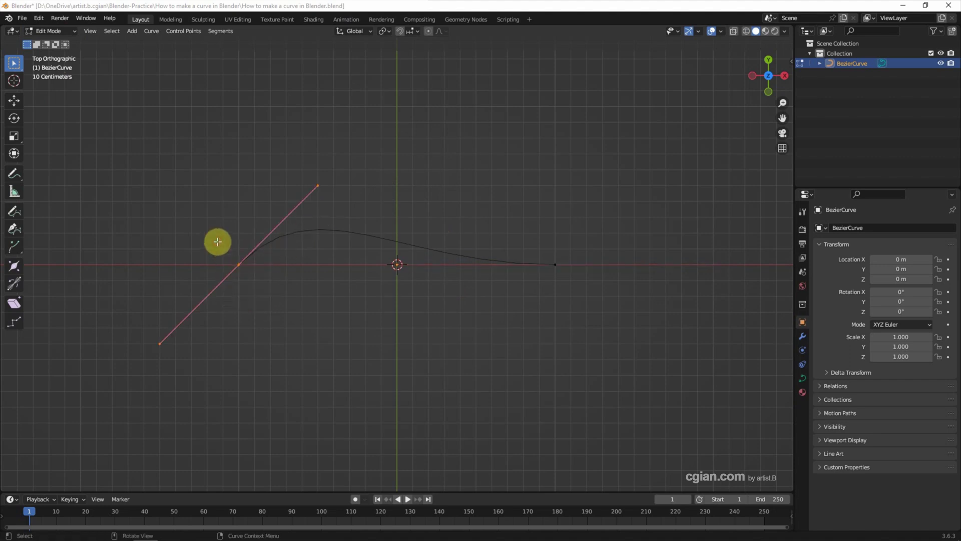
pyautogui.press('g')
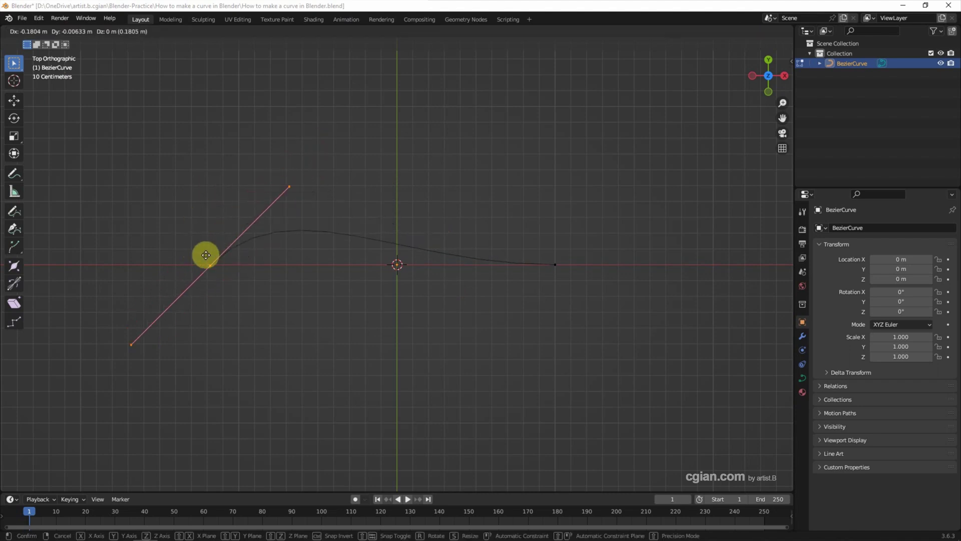
pyautogui.click(190, 228)
# Shrink the left point's handles to 0.692, then try moving the lower handle tip and undo it.
pyautogui.press('r')
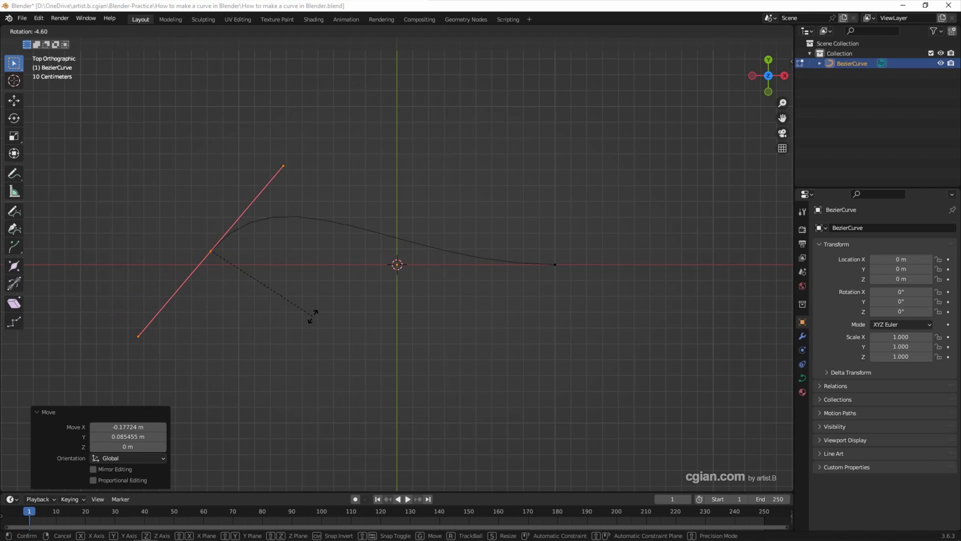
pyautogui.press('s')
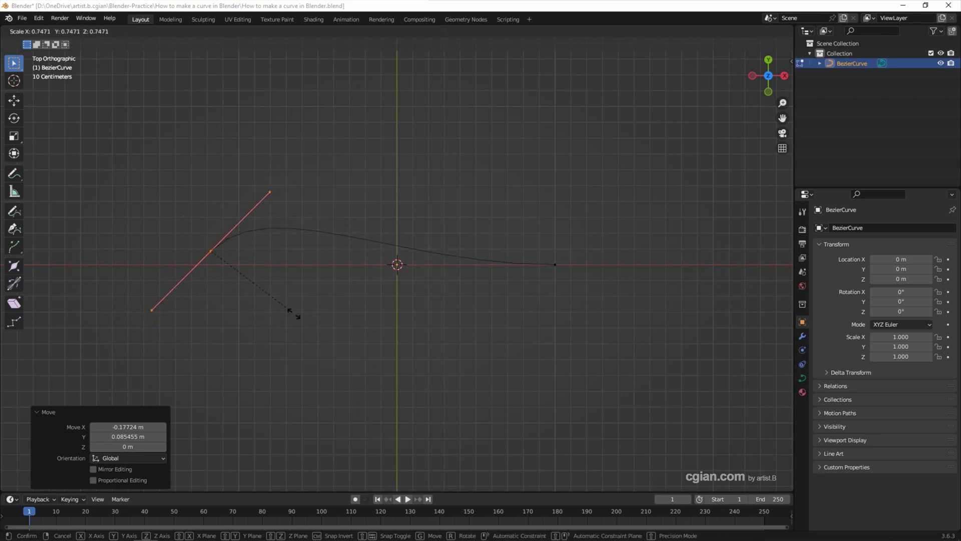
pyautogui.click(264, 329)
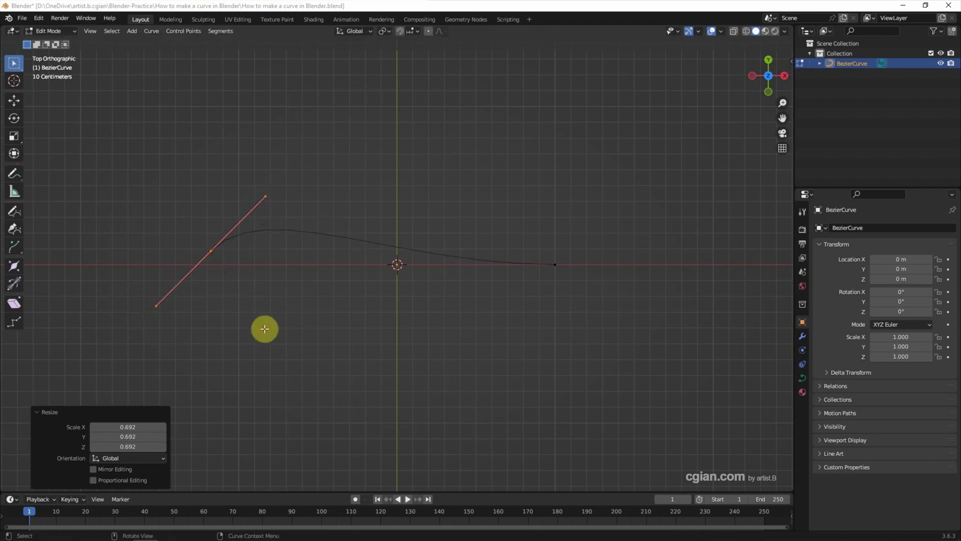
pyautogui.click(265, 329)
pyautogui.moveTo(133, 291); pyautogui.dragTo(198, 334)
pyautogui.press('g')
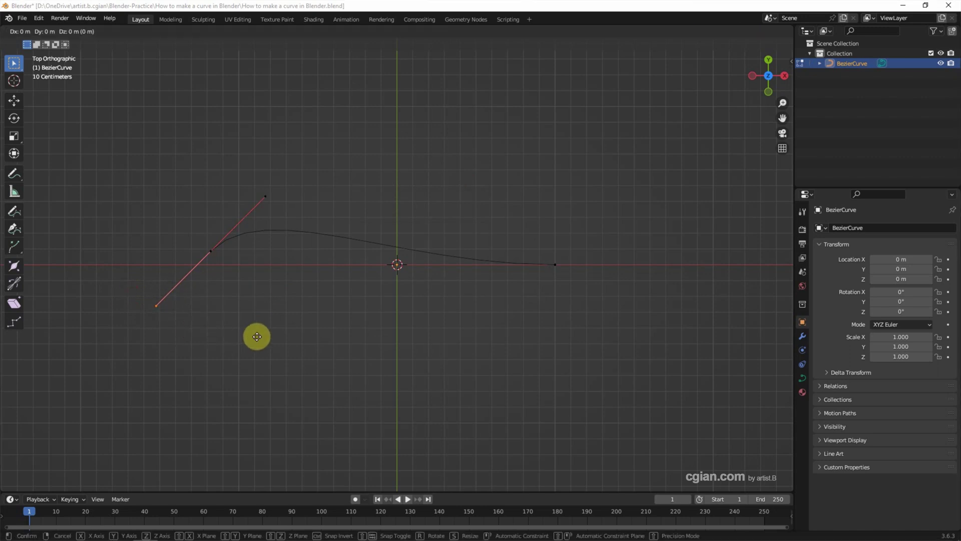
pyautogui.click(274, 331)
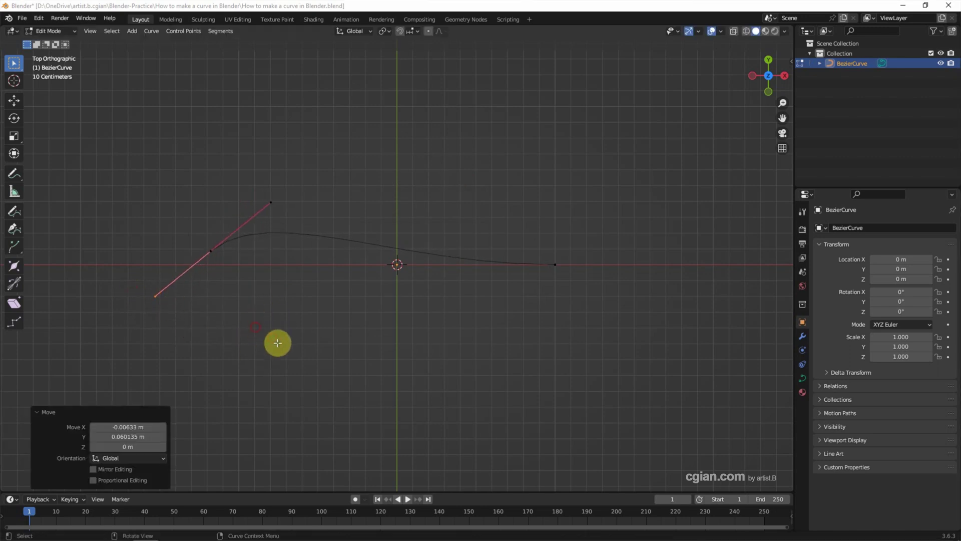
pyautogui.hotkey('ctrl', 'z')
pyautogui.hotkey('ctrl', 'z')
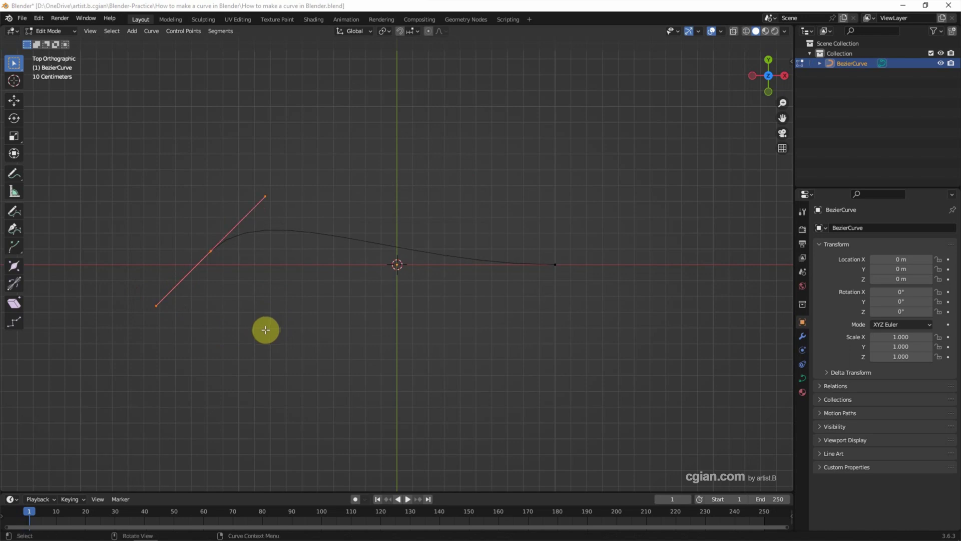
# Cycle through the Move, Rotate and Scale gizmo tools, then deselect all and return to box select.
pyautogui.click(13, 103)
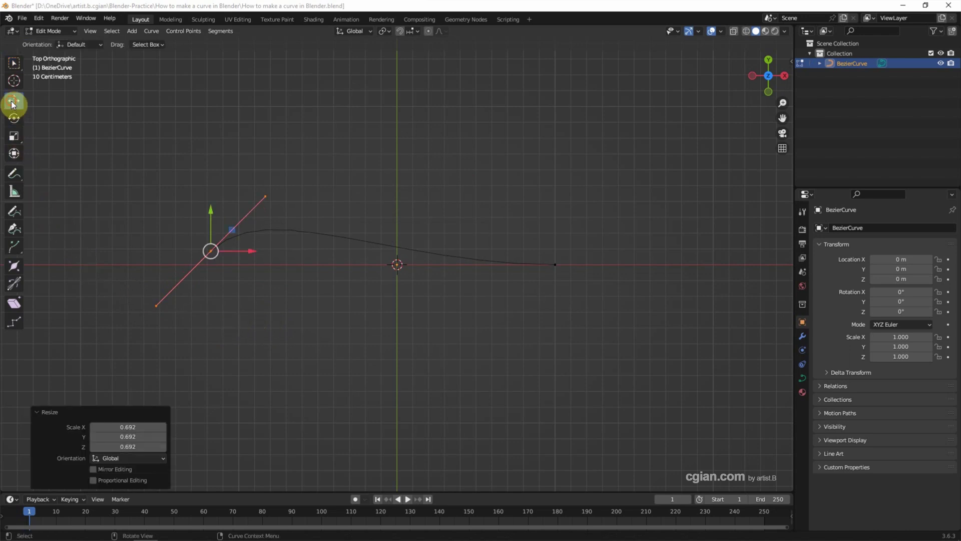
pyautogui.click(16, 122)
pyautogui.click(14, 137)
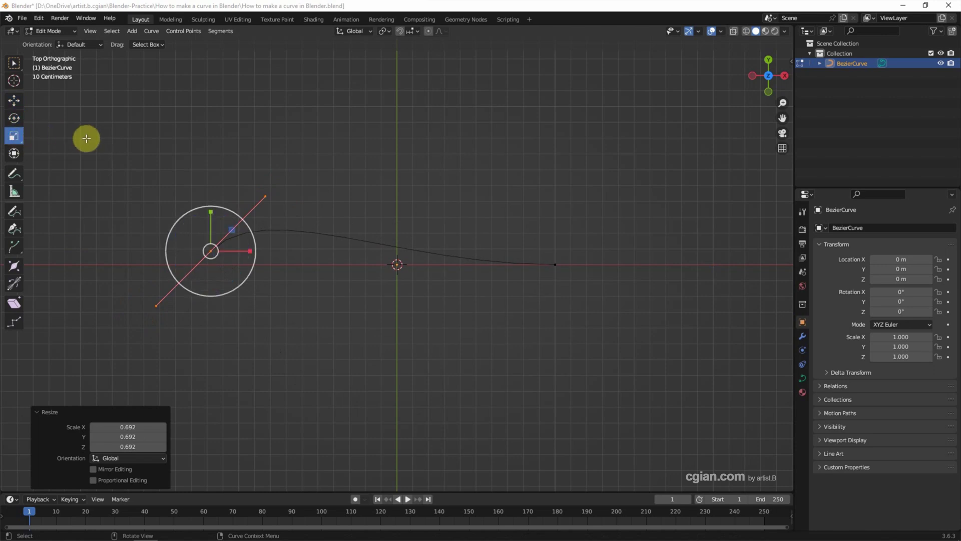
pyautogui.press('w')
pyautogui.click(87, 138)
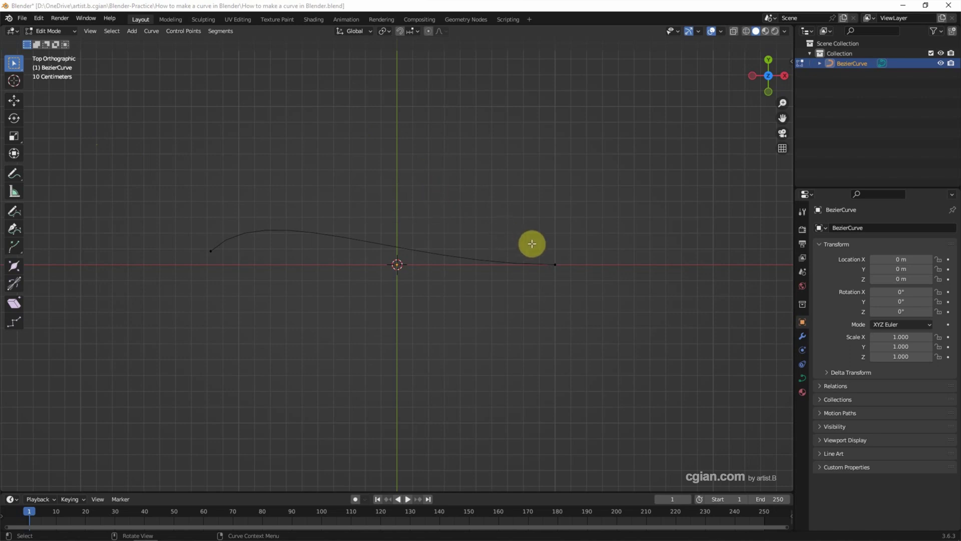
# Extrude a new point up-right from the right endpoint and shrink its handles to 0.440.
pyautogui.moveTo(534, 243); pyautogui.dragTo(583, 292)
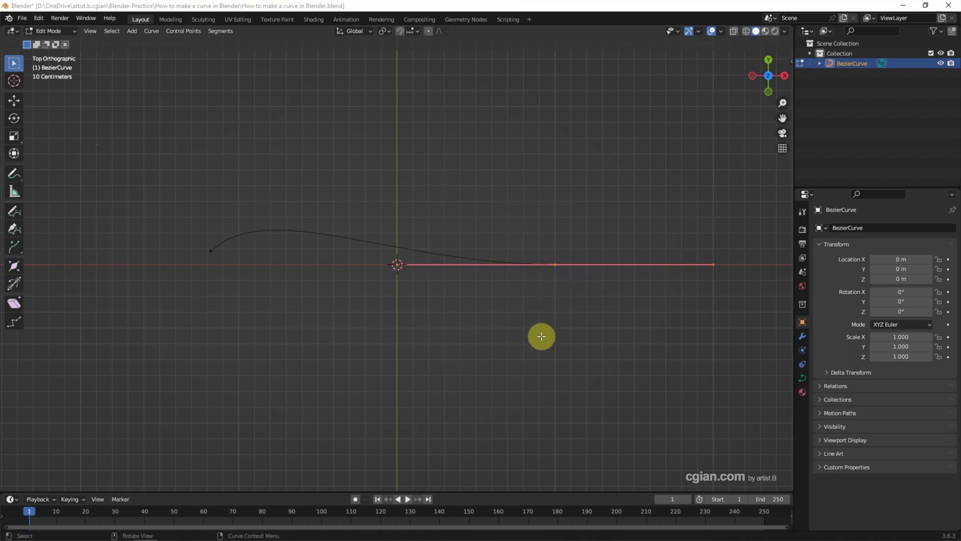
pyautogui.press('g')
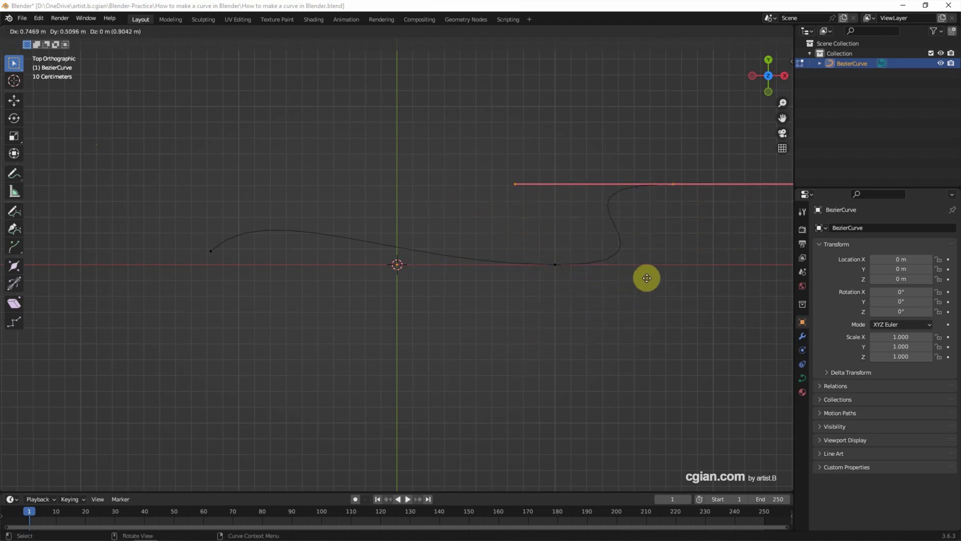
pyautogui.click(681, 223)
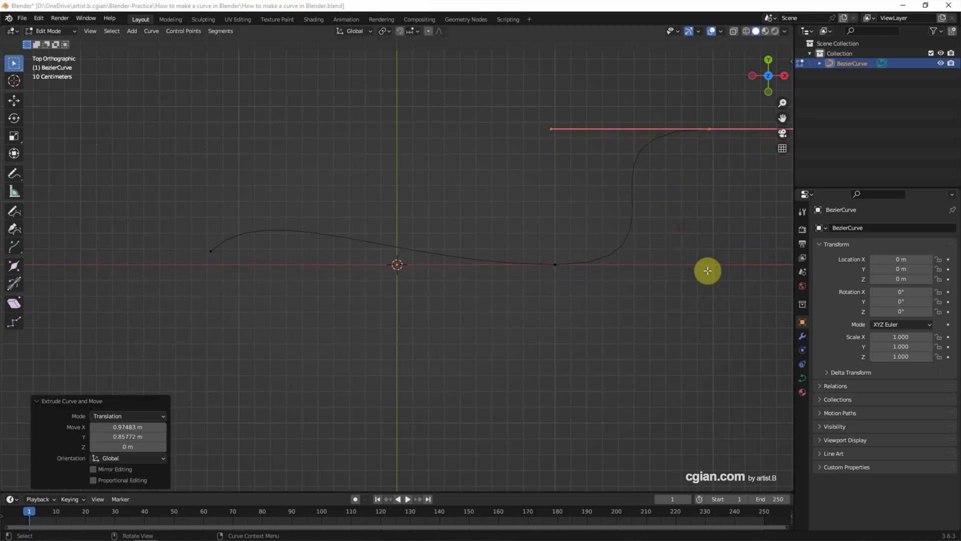
pyautogui.press('s')
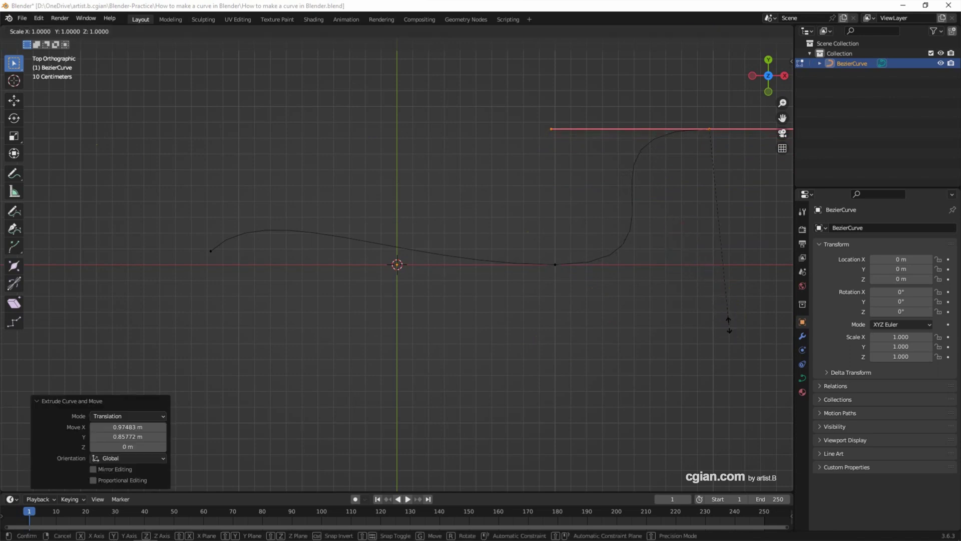
pyautogui.click(734, 268)
# Rotate the new point's handles by -41.3°, then select the left and middle points.
pyautogui.press('r')
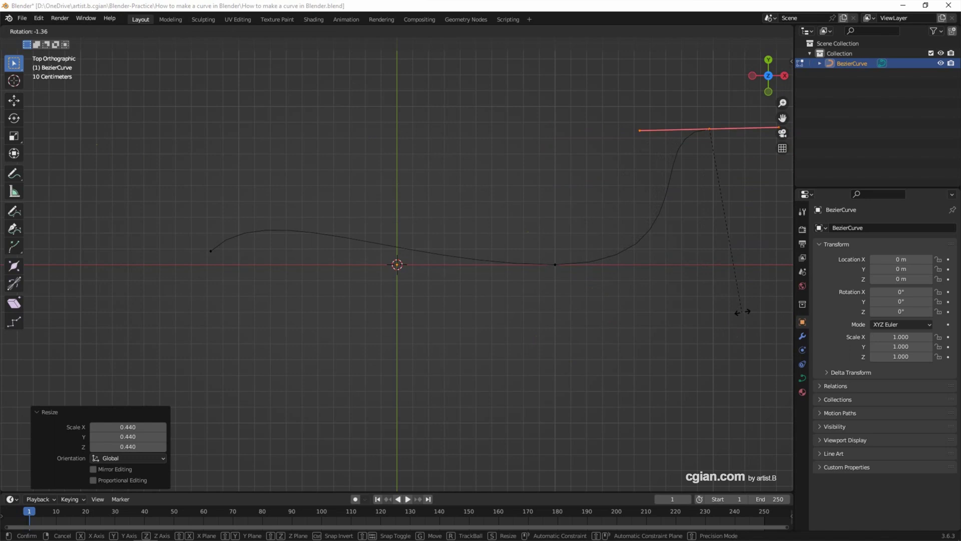
pyautogui.click(780, 190)
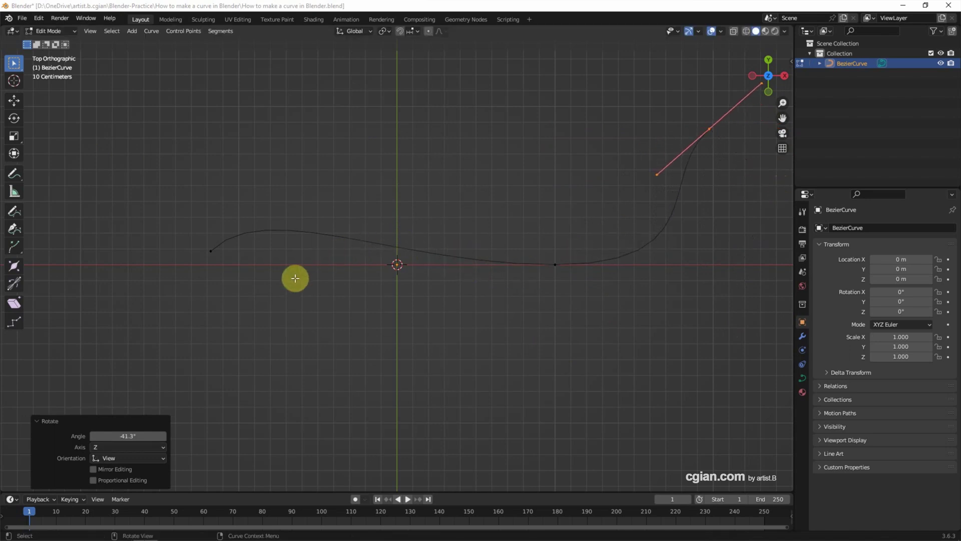
pyautogui.click(211, 251)
pyautogui.keyDown('shift'); pyautogui.moveTo(543, 308); pyautogui.dragTo(576, 228); pyautogui.keyUp('shift')
# Try a 1-cut subdivide and undo it, then move the middle control point upward.
pyautogui.rightClick(340, 238)
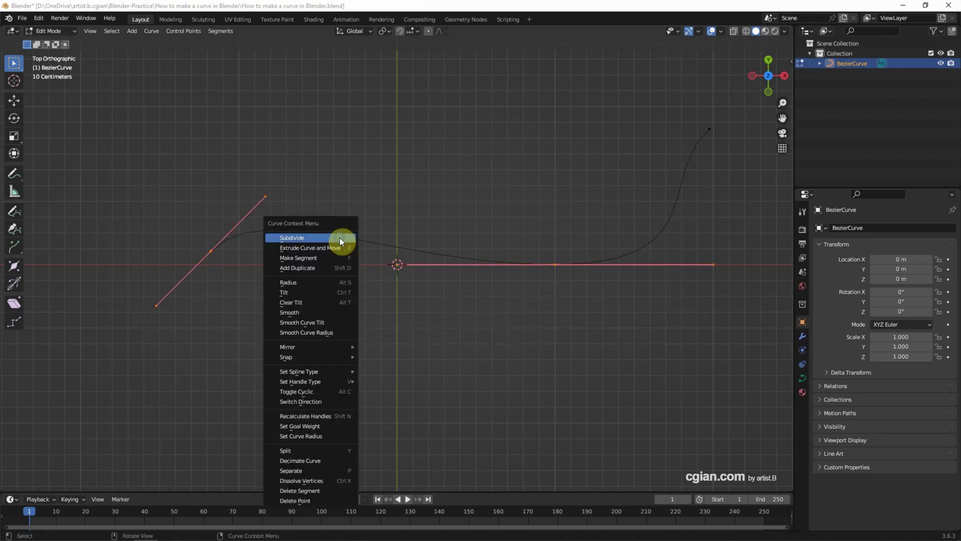
pyautogui.click(339, 237)
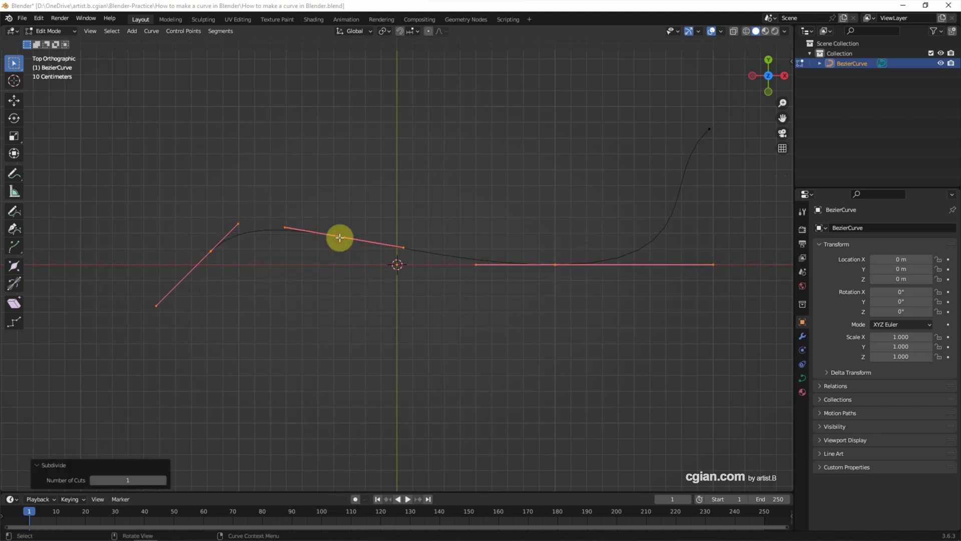
pyautogui.moveTo(158, 480); pyautogui.dragTo(184, 480)
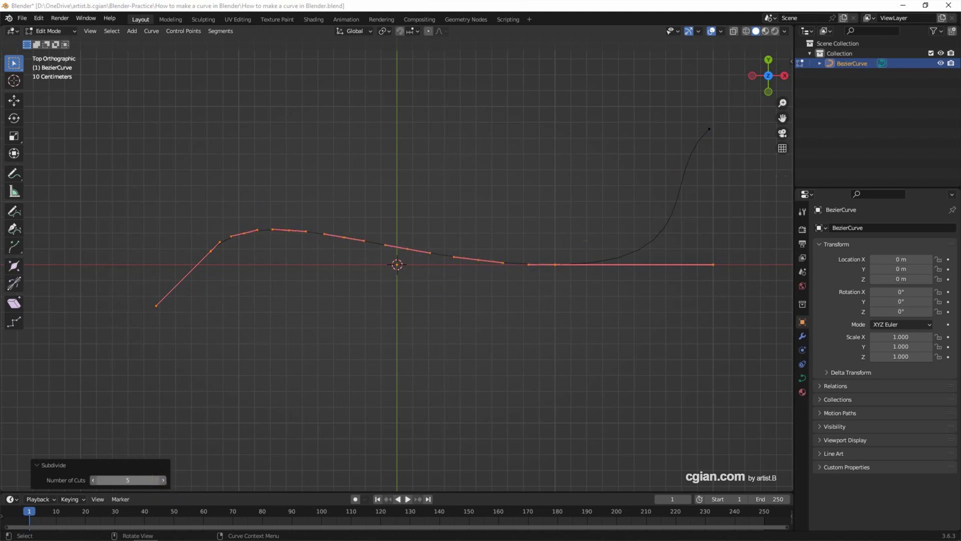
pyautogui.click(140, 480)
pyautogui.write('1')
pyautogui.press('Return')
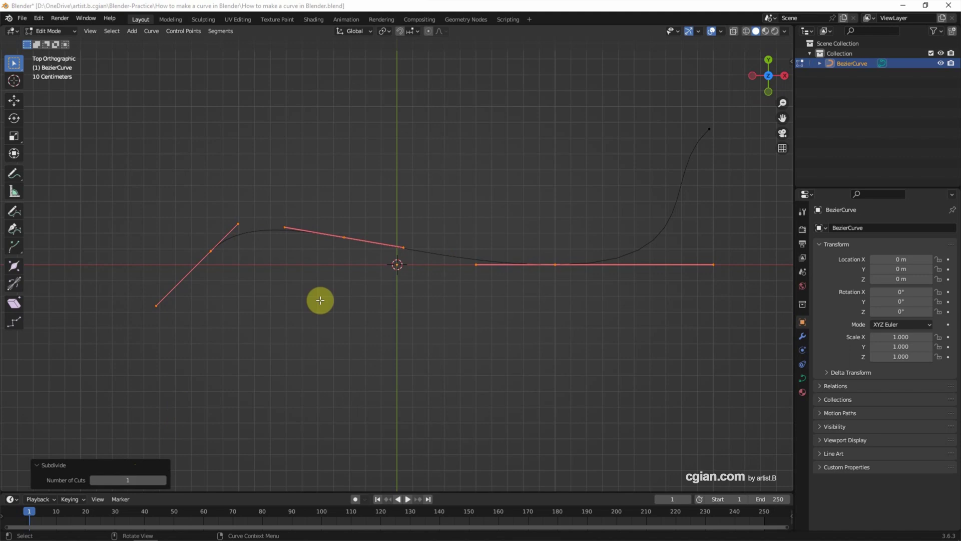
pyautogui.hotkey('ctrl', 'z')
pyautogui.hotkey('ctrl', 'z')
pyautogui.hotkey('ctrl', 'z')
pyautogui.click(344, 236)
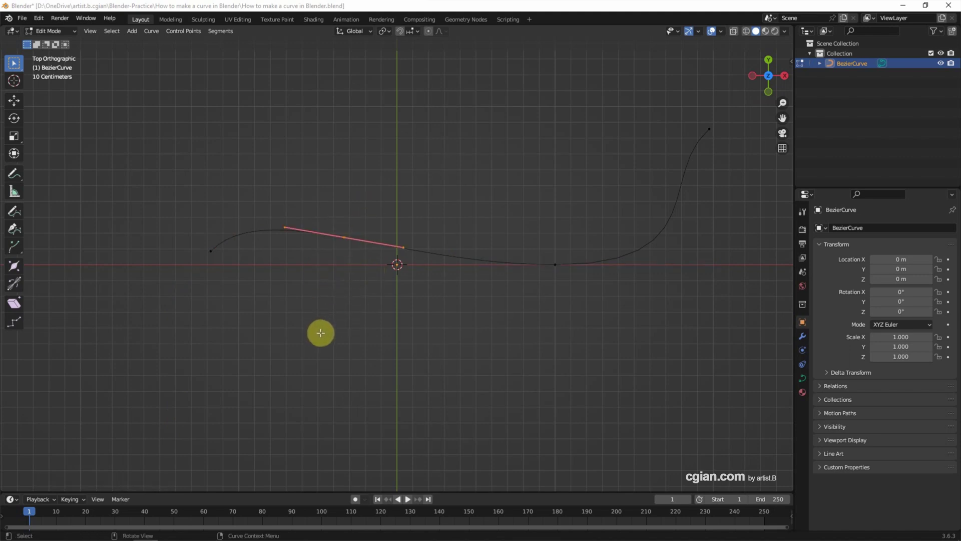
pyautogui.press('g')
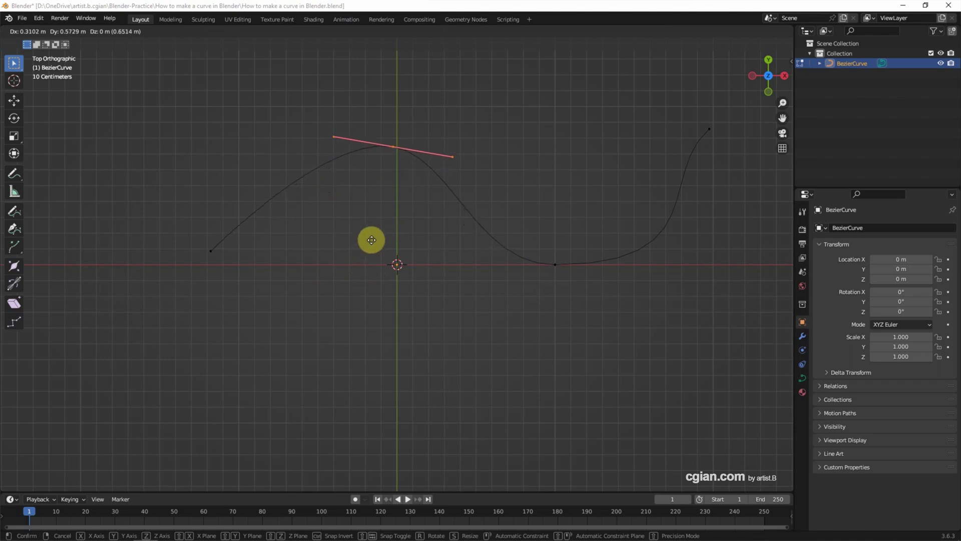
pyautogui.click(371, 239)
# Move the bottom point just below the origin, shorten its handles and tilt them about 17°.
pyautogui.moveTo(496, 329); pyautogui.dragTo(607, 250)
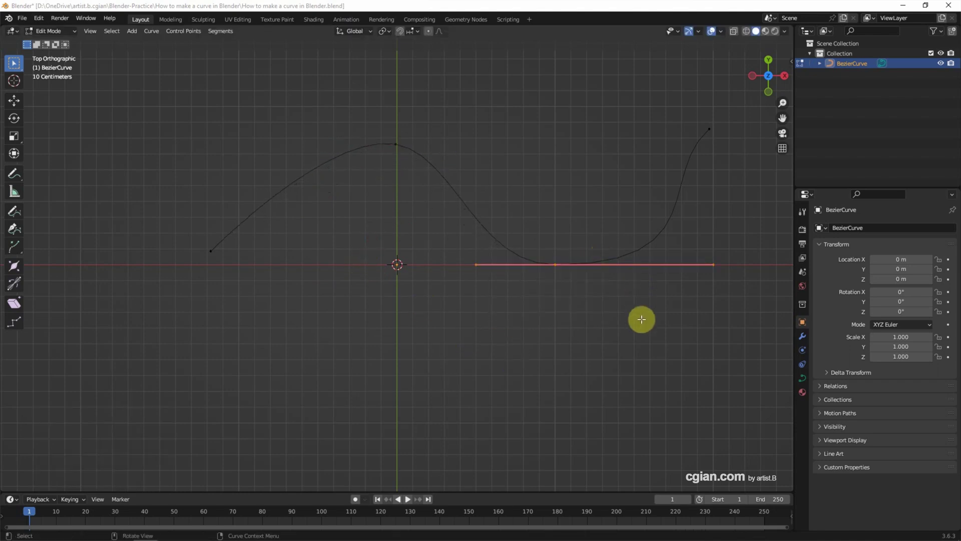
pyautogui.press('g')
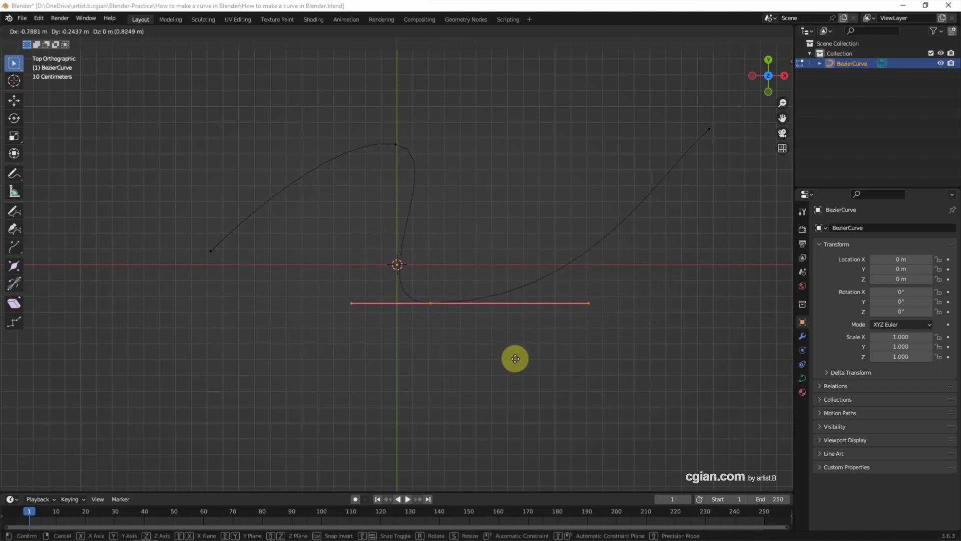
pyautogui.click(524, 352)
pyautogui.press('s')
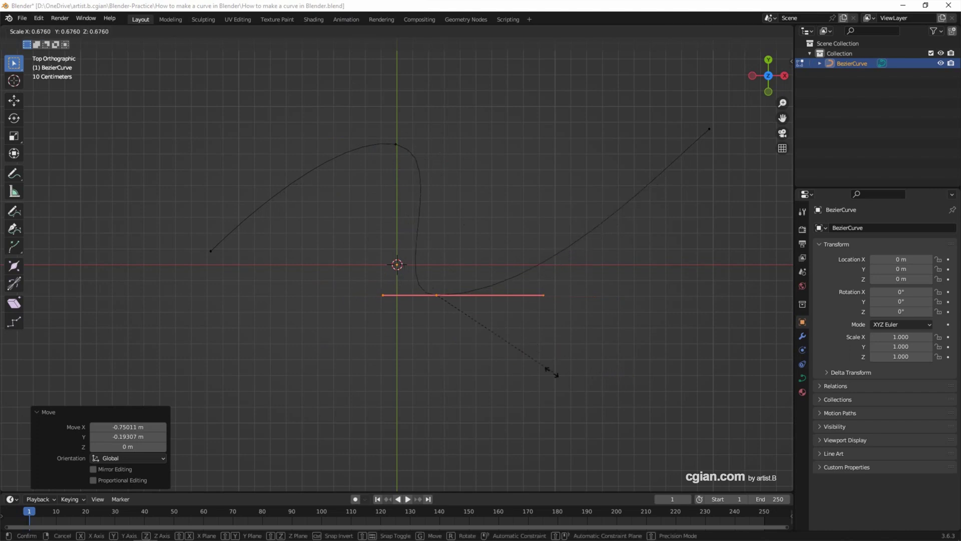
pyautogui.click(531, 371)
pyautogui.press('g')
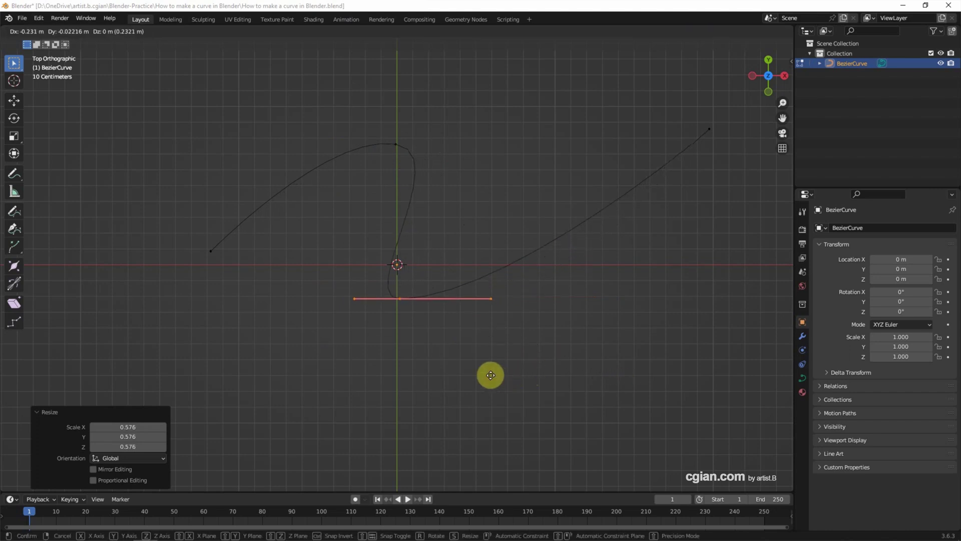
pyautogui.click(483, 364)
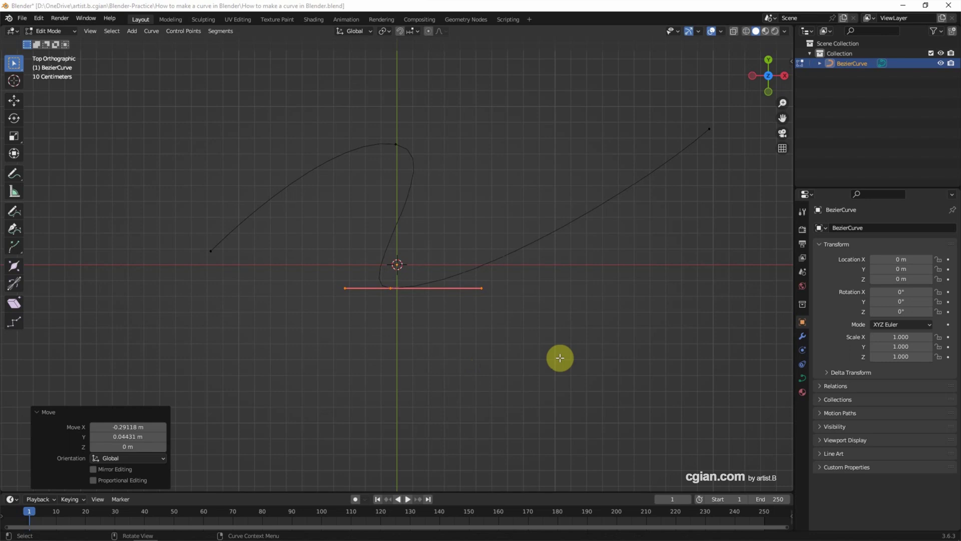
pyautogui.press('r')
pyautogui.click(541, 412)
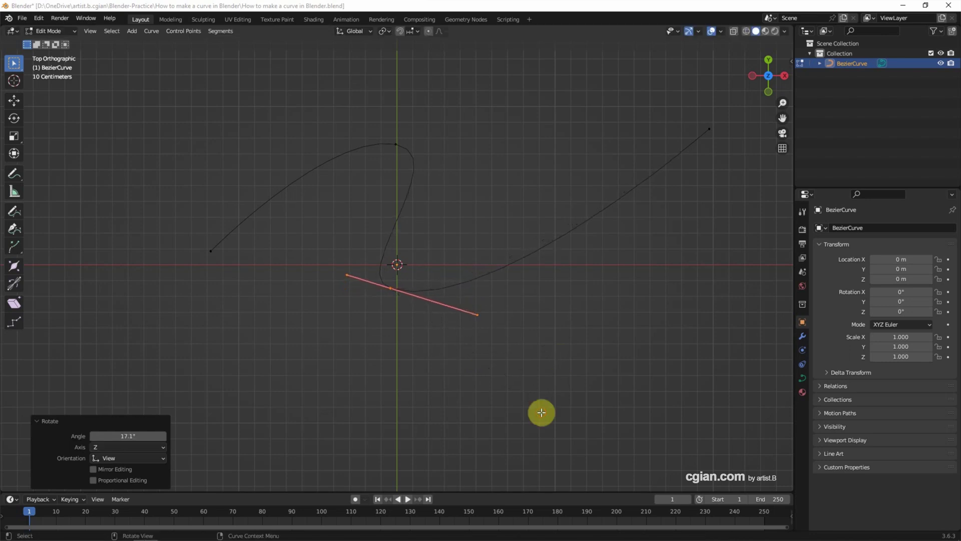
pyautogui.click(55, 32)
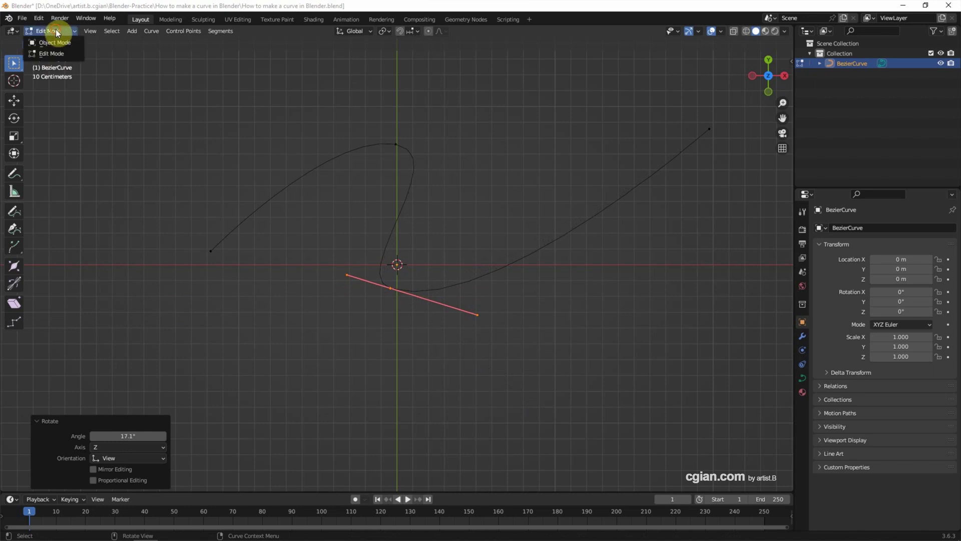
# Return to Object Mode and show the curve's Geometry settings.
pyautogui.click(55, 42)
pyautogui.moveTo(496, 390); pyautogui.dragTo(507, 363, button='middle')
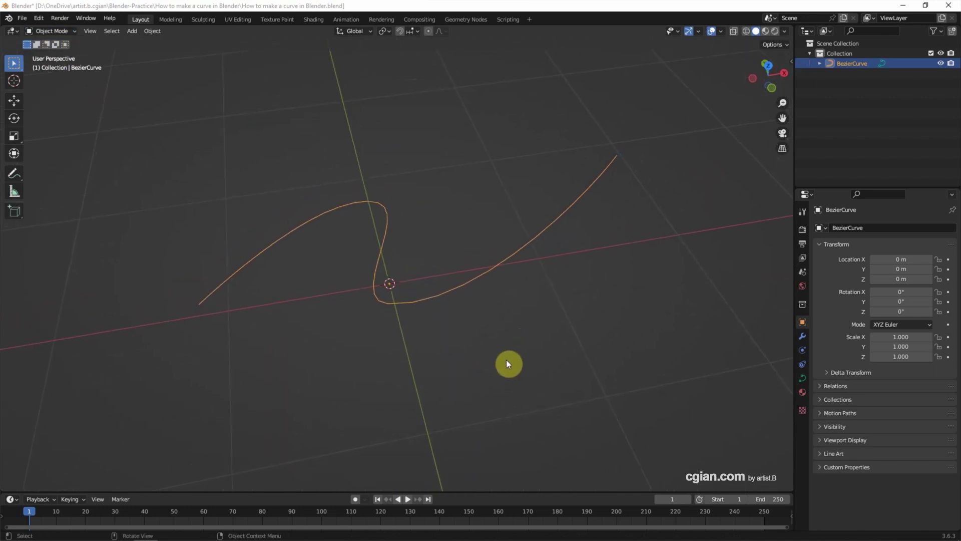
pyautogui.click(800, 379)
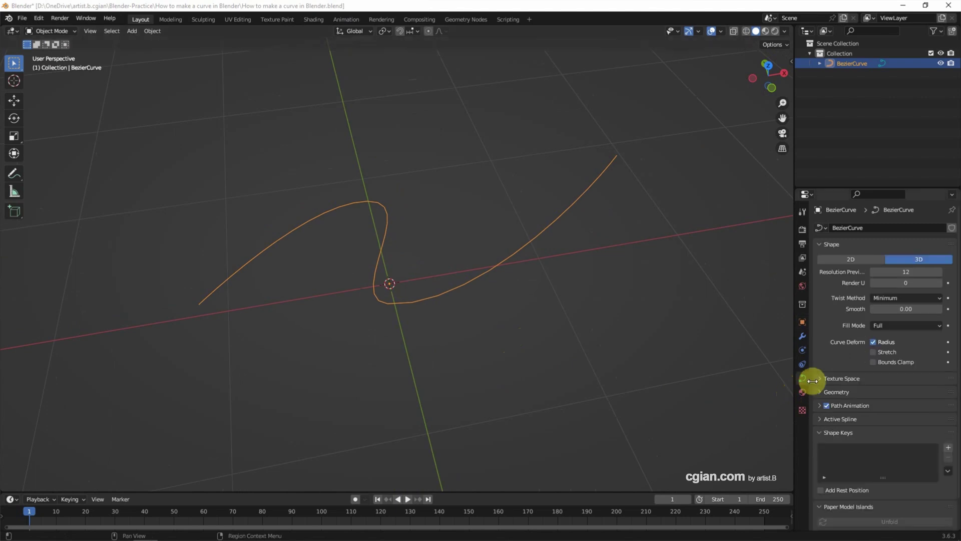
pyautogui.click(819, 390)
pyautogui.scroll(-4, 819, 389)
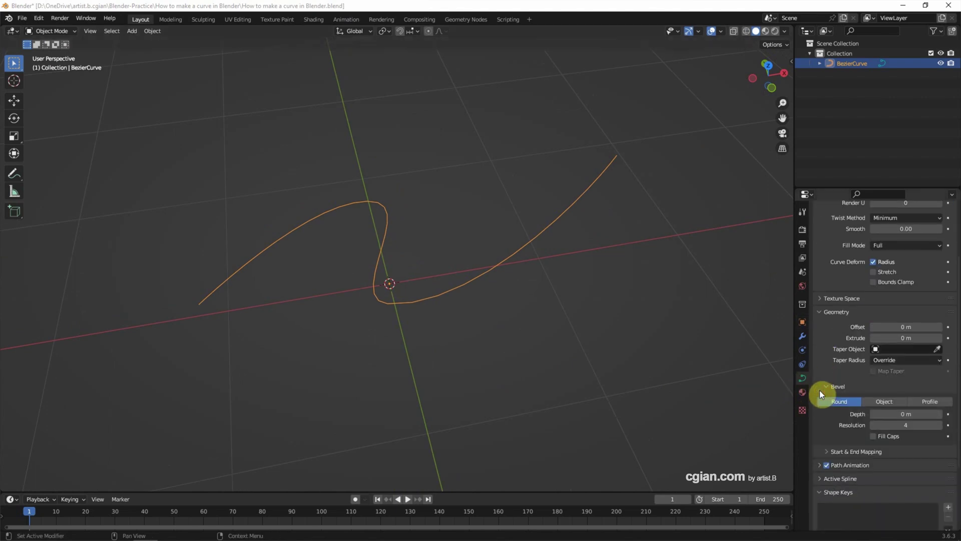
# Try extruding the curve into a ribbon, then reset Offset and Extrude to 0.
pyautogui.moveTo(890, 337)
pyautogui.mouseDown()
pyautogui.moveTo(908, 337)
pyautogui.moveTo(881, 326)
pyautogui.mouseUp()
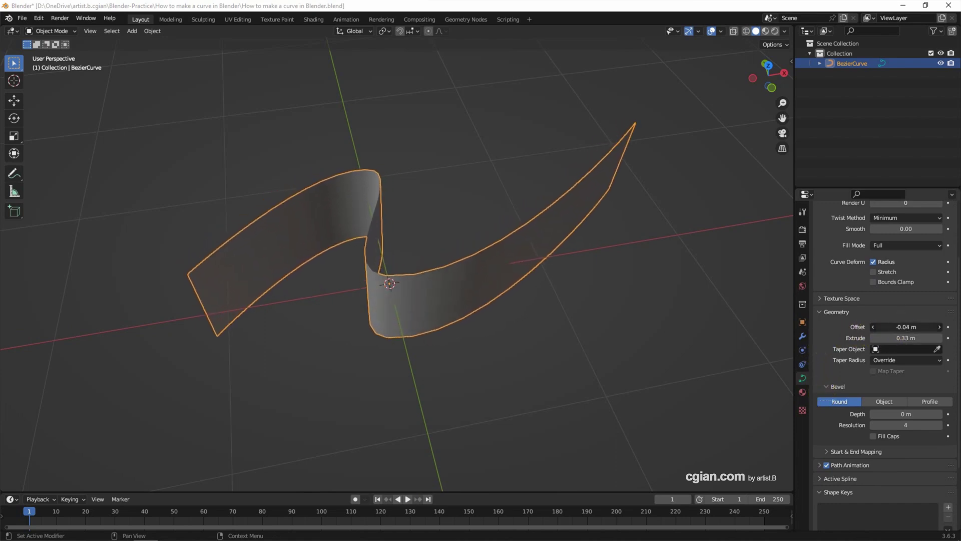
pyautogui.click(901, 326)
pyautogui.write('0')
pyautogui.press('Return')
pyautogui.click(901, 338)
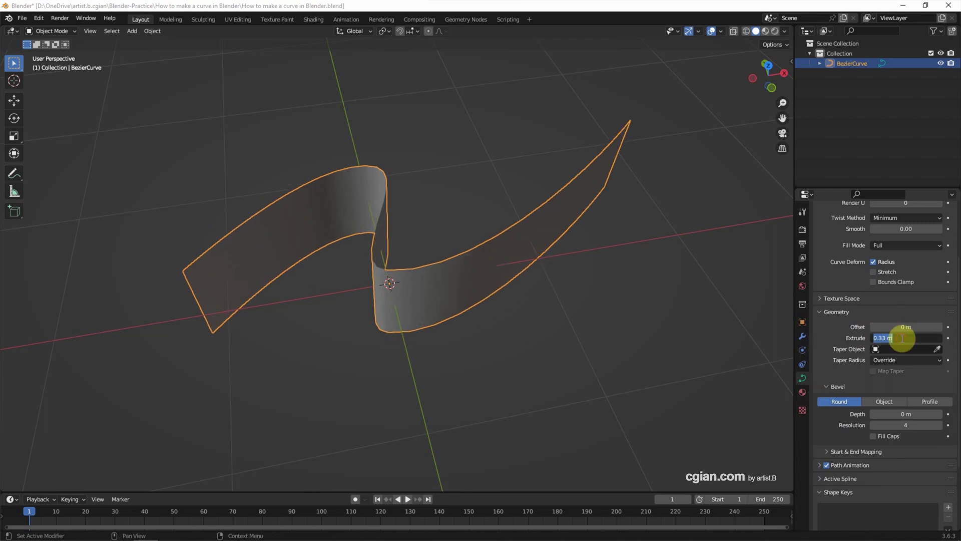
pyautogui.write('0')
pyautogui.press('Return')
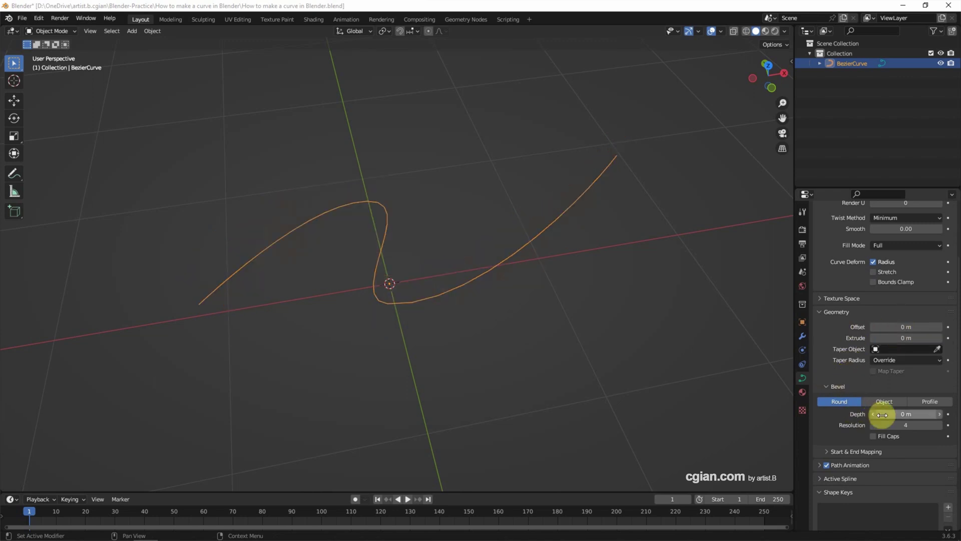
# Set Bevel Depth to 0.13 m, experiment with a custom Profile, then switch the bevel to Object.
pyautogui.moveTo(918, 414); pyautogui.dragTo(917, 414)
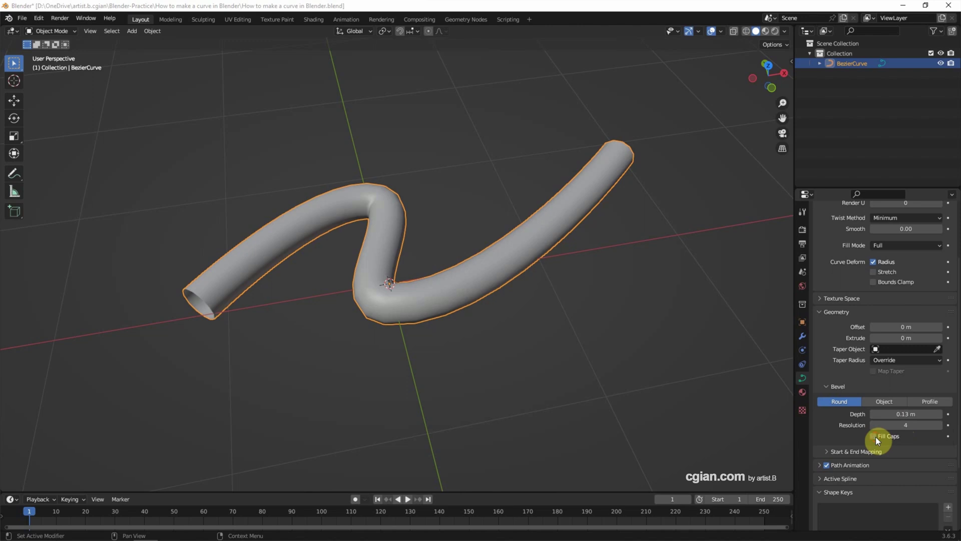
pyautogui.click(924, 402)
pyautogui.scroll(-4, 895, 420)
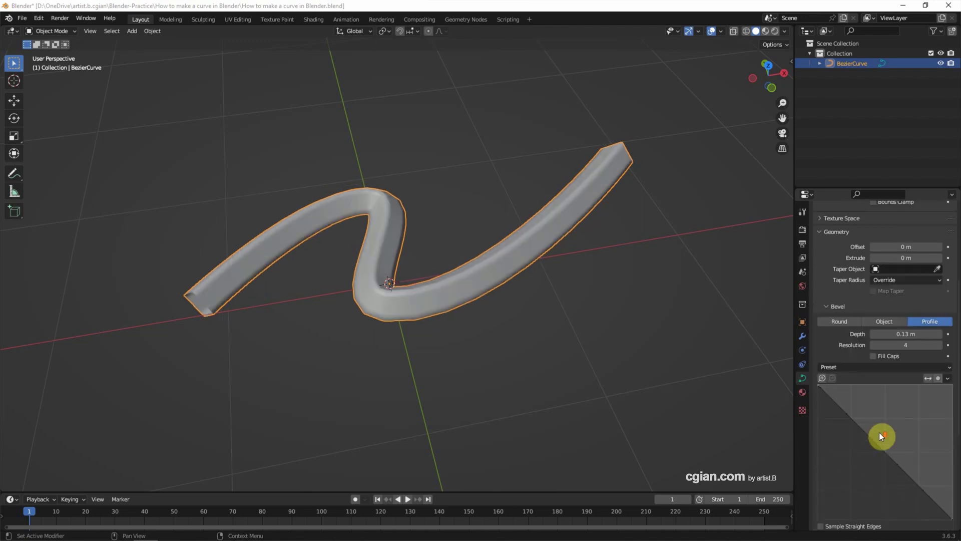
pyautogui.moveTo(881, 434); pyautogui.dragTo(881, 419)
pyautogui.scroll(-2, 871, 400)
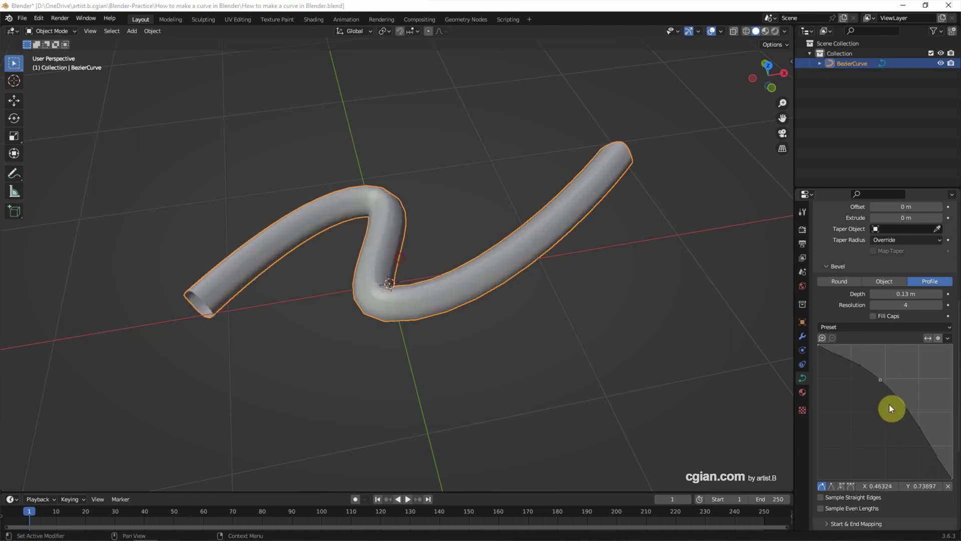
pyautogui.moveTo(901, 416); pyautogui.dragTo(900, 435)
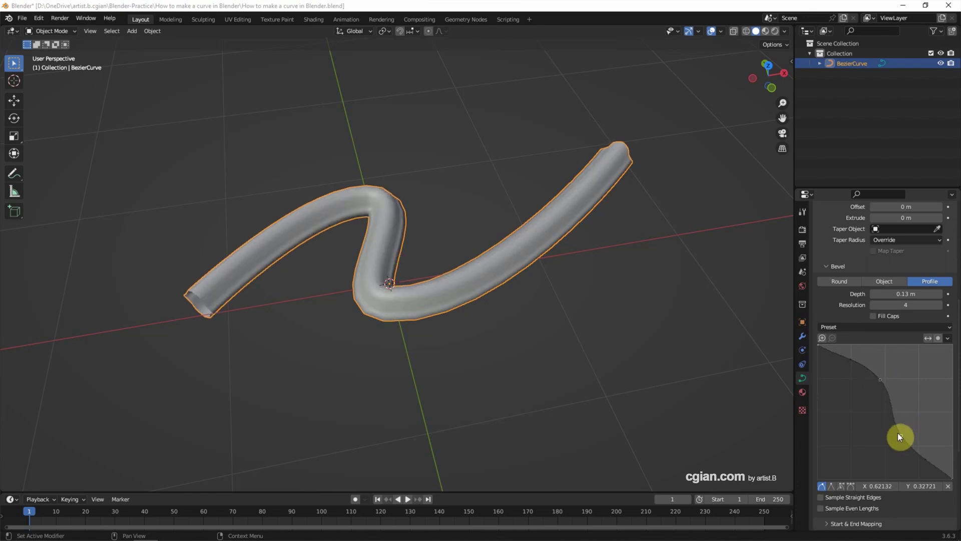
pyautogui.click(882, 282)
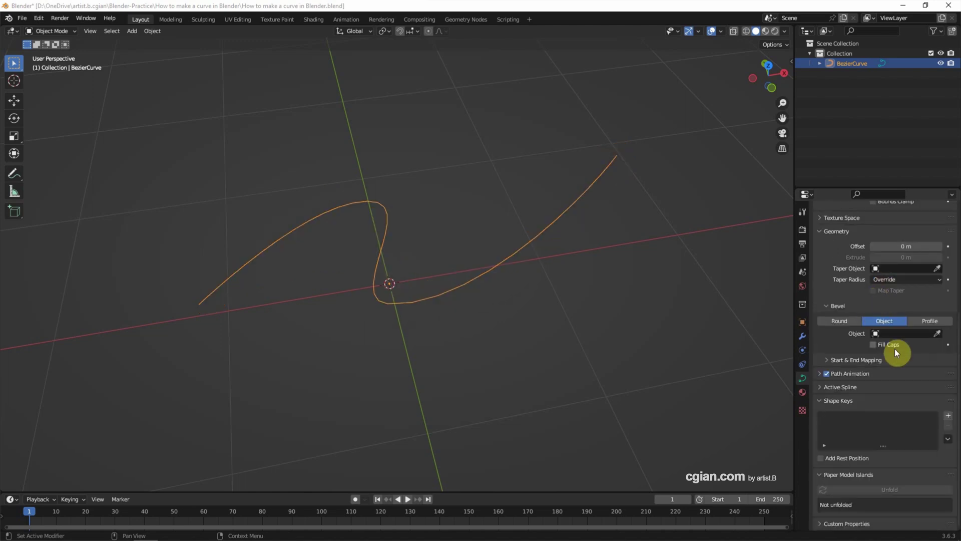
# Add a Bezier circle, scale it to 0.138 and raise it about one metre.
pyautogui.click(131, 32)
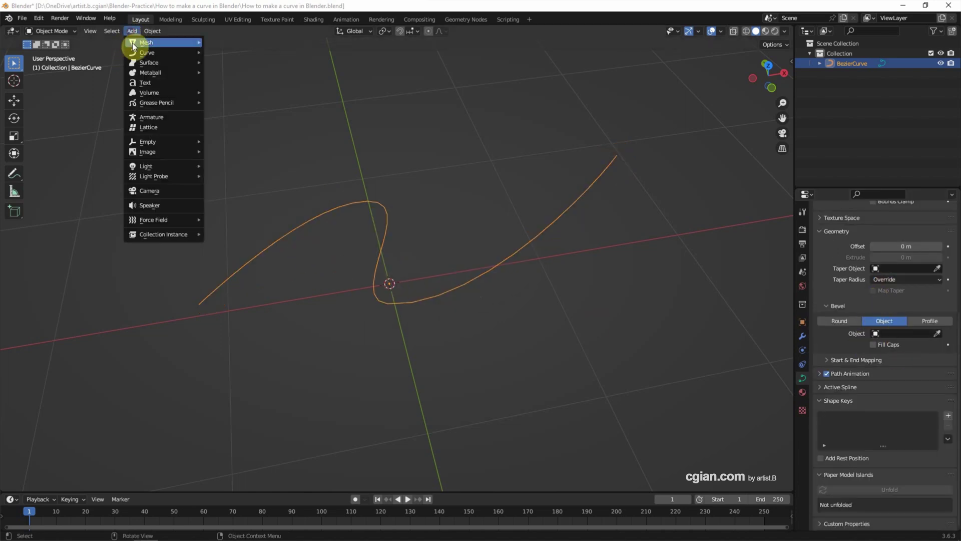
pyautogui.moveTo(145, 53)
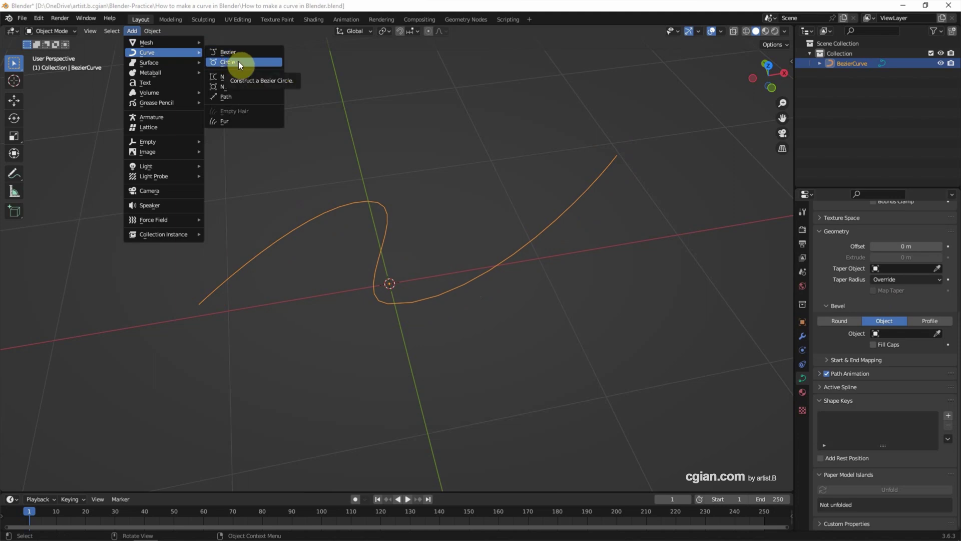
pyautogui.click(238, 62)
pyautogui.press('s')
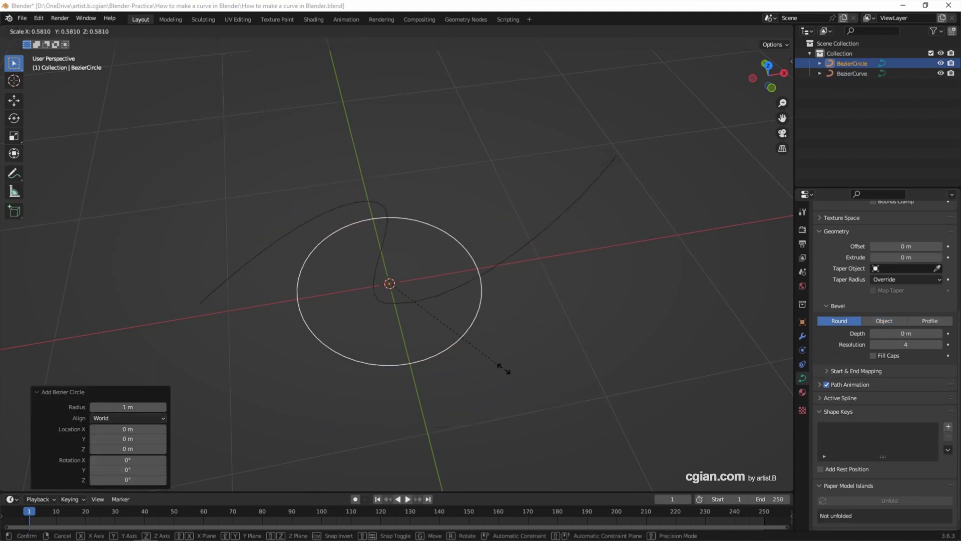
pyautogui.click(401, 315)
pyautogui.click(14, 101)
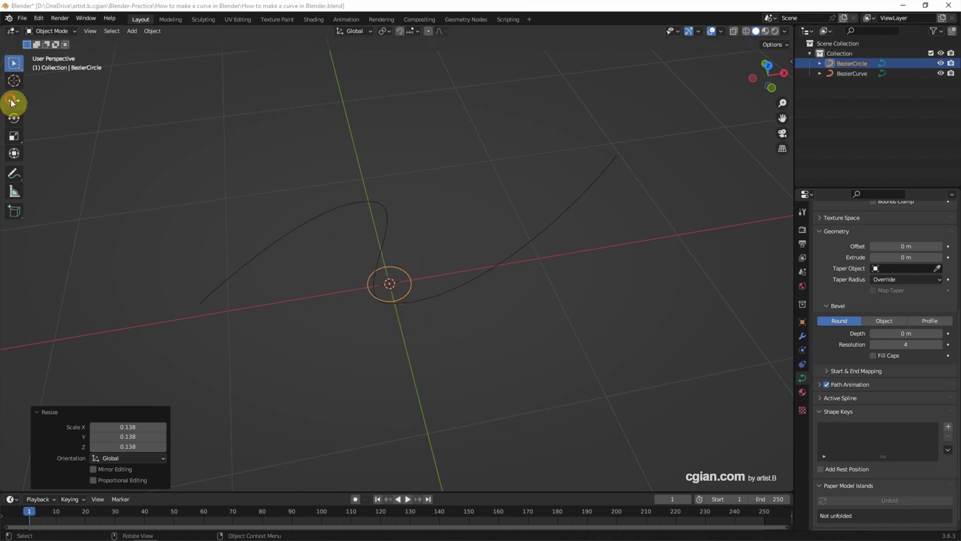
pyautogui.moveTo(390, 263); pyautogui.dragTo(395, 146)
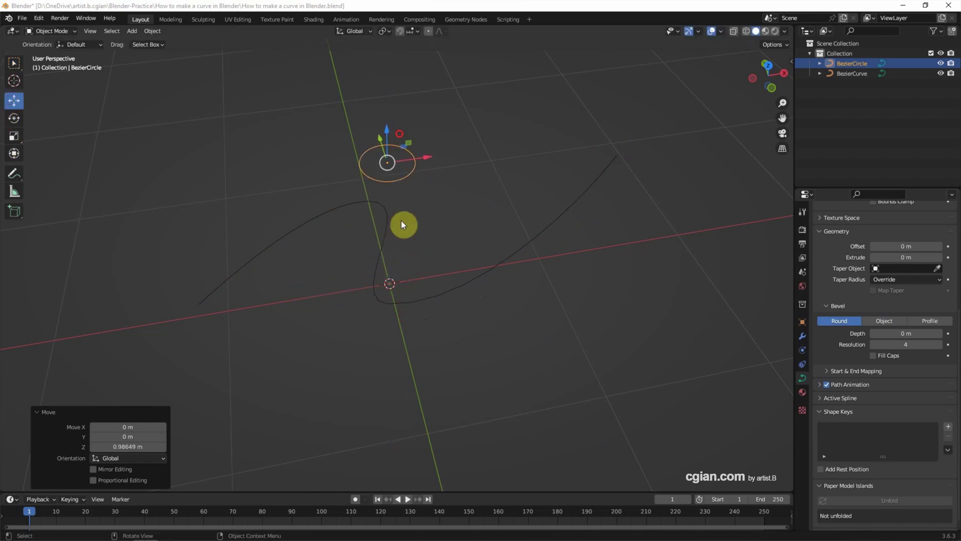
pyautogui.moveTo(465, 317); pyautogui.dragTo(471, 302, button='middle')
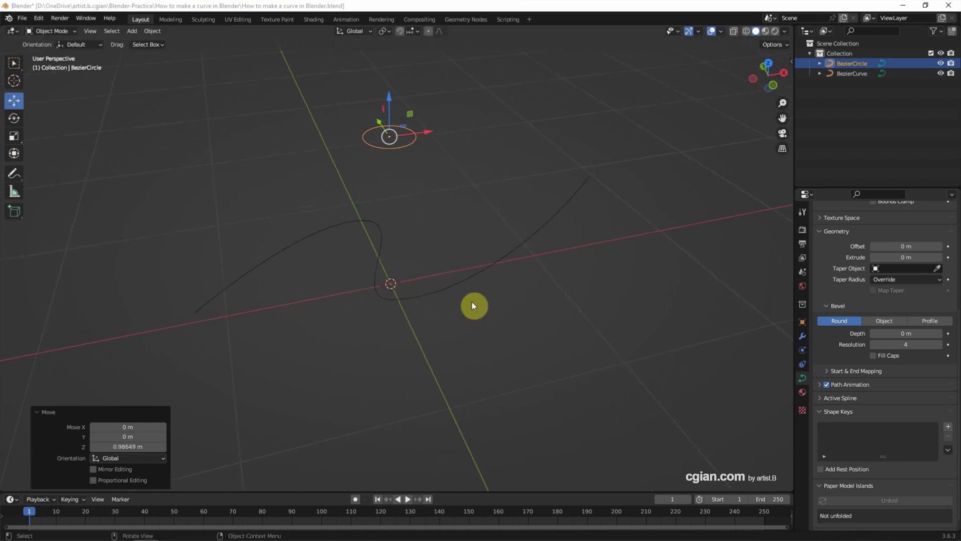
# Set the S-curve's Bevel Object to BezierCircle.
pyautogui.click(437, 292)
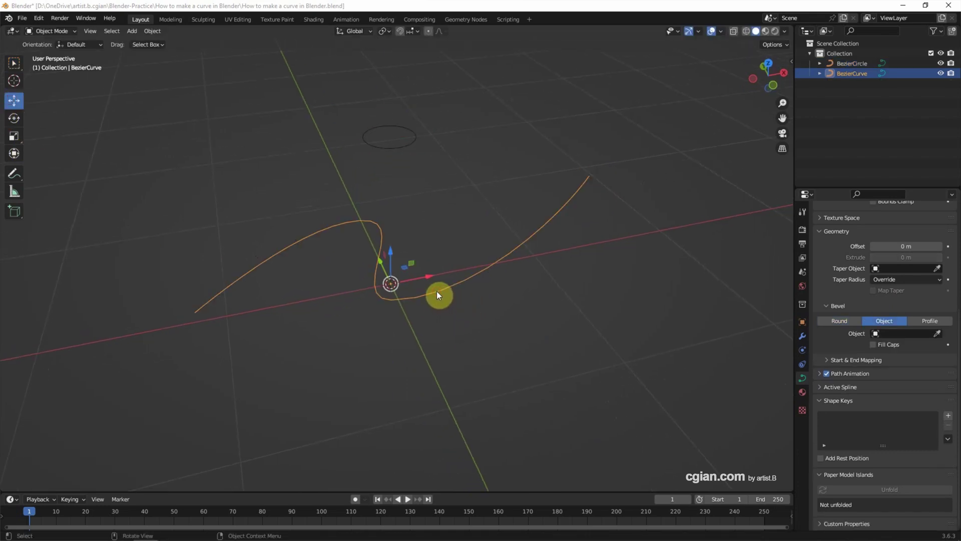
pyautogui.click(14, 63)
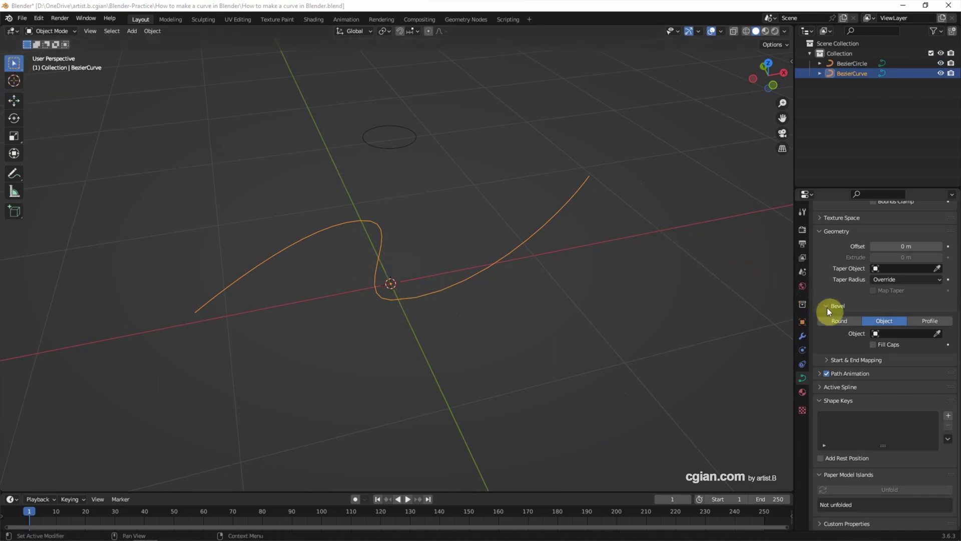
pyautogui.click(894, 334)
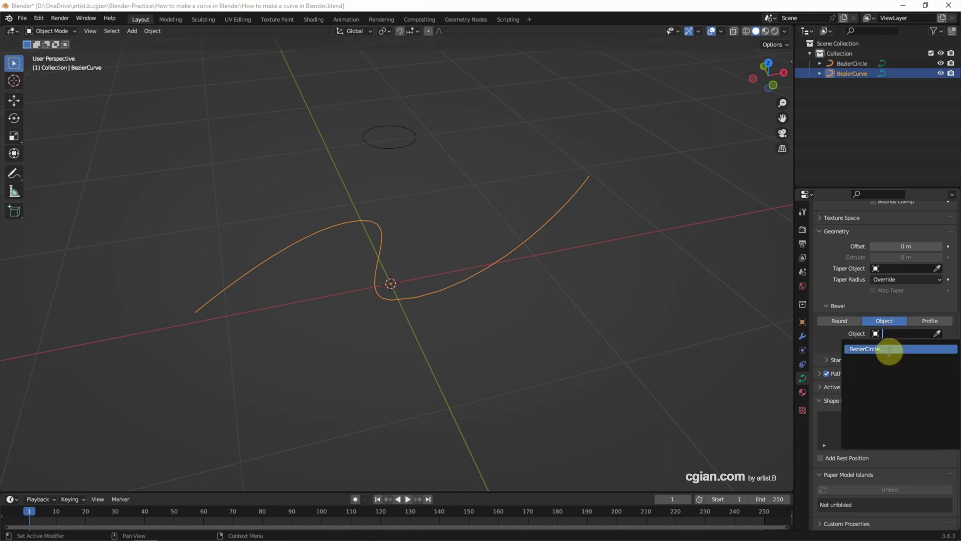
pyautogui.click(889, 349)
pyautogui.click(404, 149)
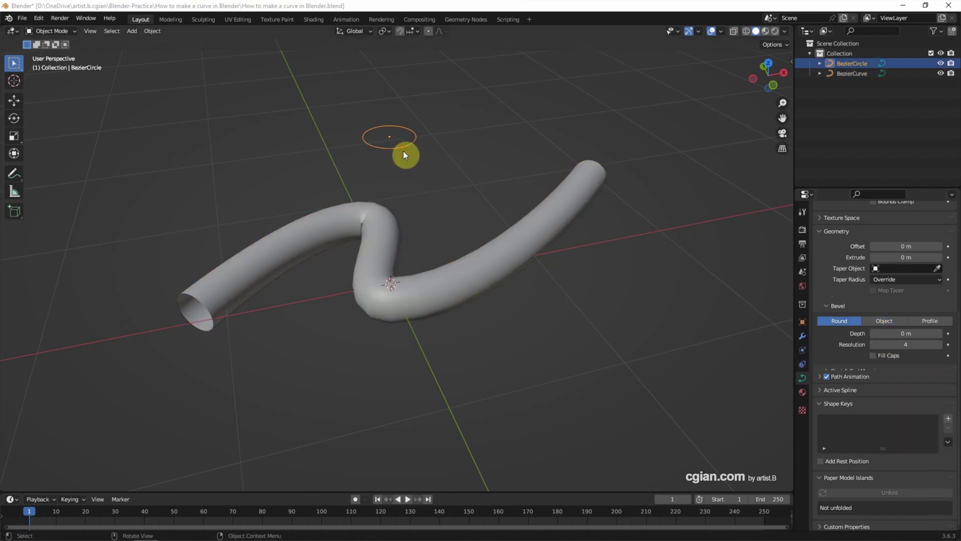
# In Edit Mode, nudge the circle's front control point along Y, then deselect it.
pyautogui.click(50, 31)
pyautogui.click(55, 53)
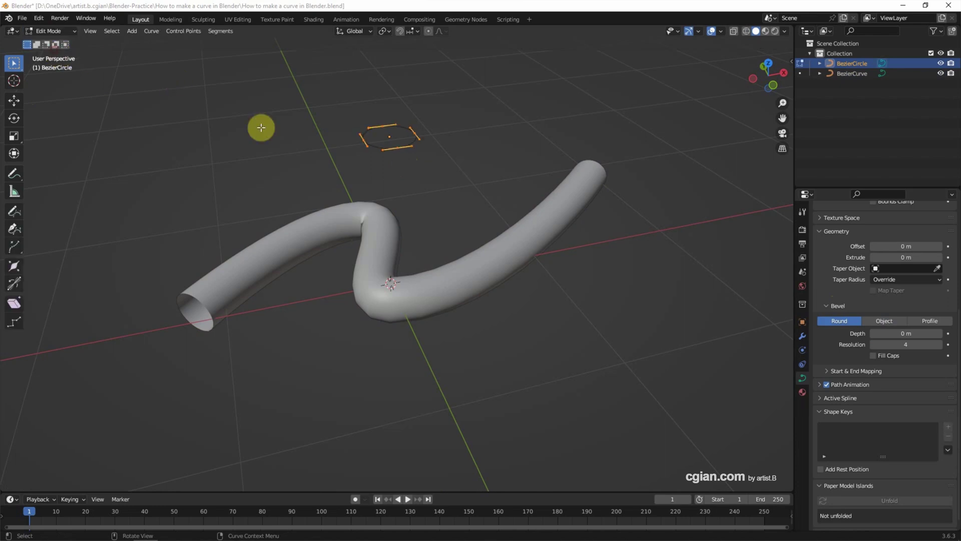
pyautogui.click(393, 149)
pyautogui.click(17, 102)
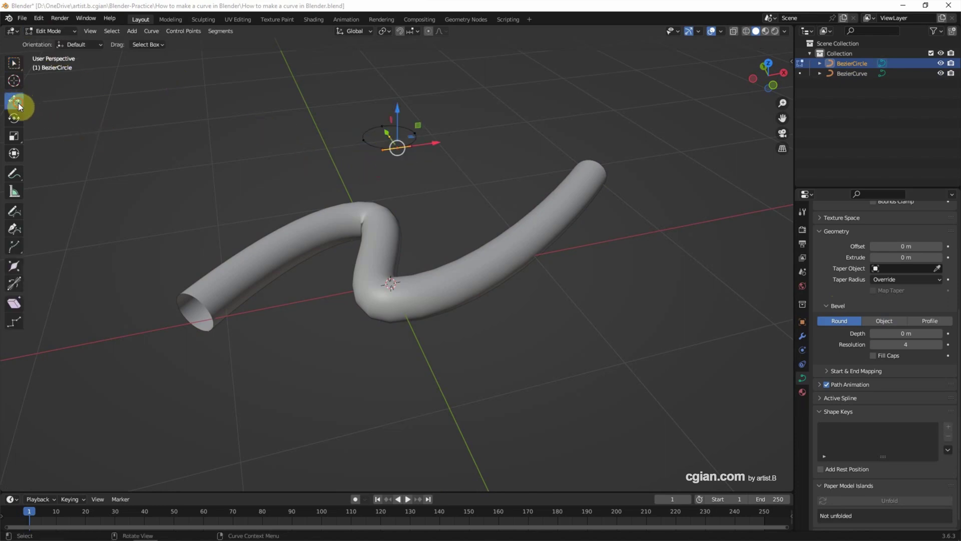
pyautogui.moveTo(389, 136)
pyautogui.mouseDown()
pyautogui.moveTo(378, 117)
pyautogui.moveTo(390, 152)
pyautogui.moveTo(381, 134)
pyautogui.mouseUp()
pyautogui.click(487, 156)
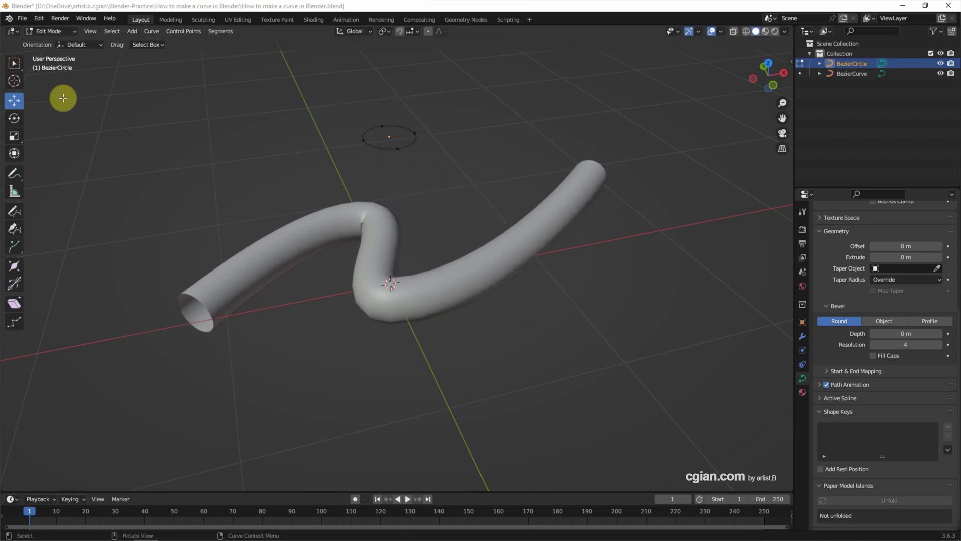
pyautogui.click(19, 61)
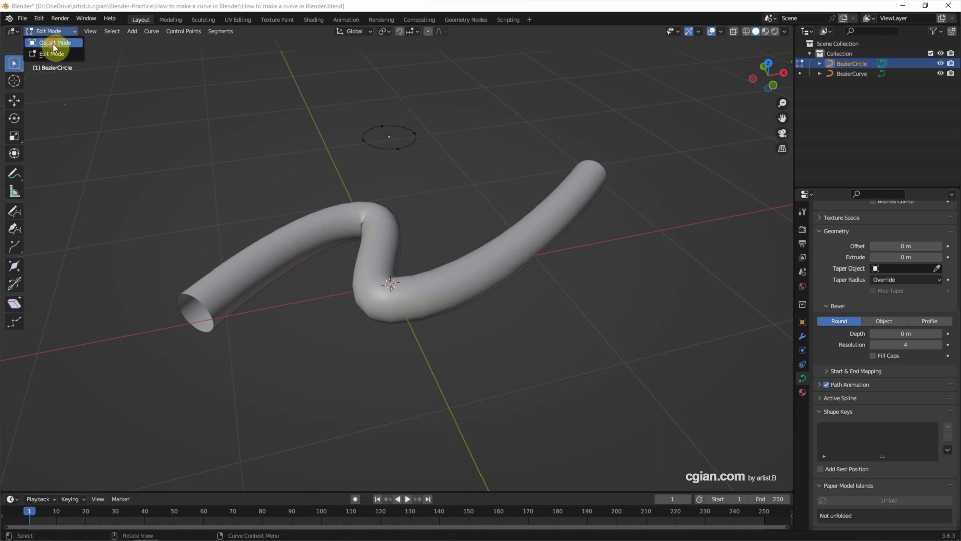
# Back in Object Mode, give the tube a Round bevel, delete BezierCircle and view from top.
pyautogui.click(53, 44)
pyautogui.click(441, 298)
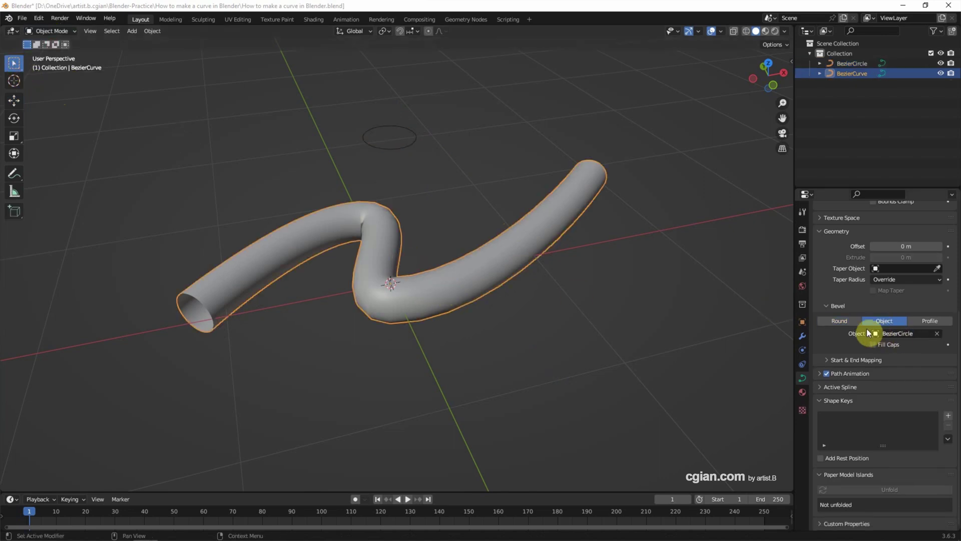
pyautogui.click(847, 320)
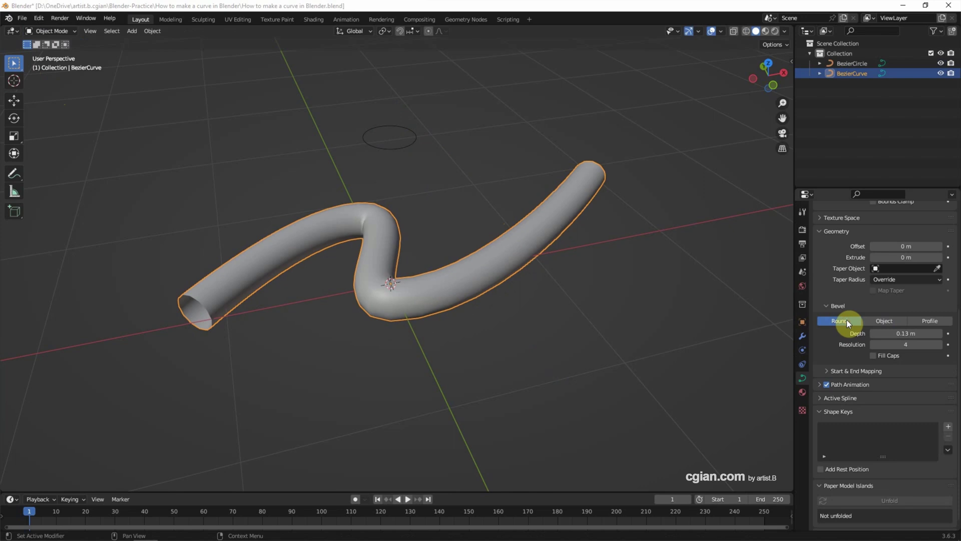
pyautogui.click(380, 149)
pyautogui.press('Delete')
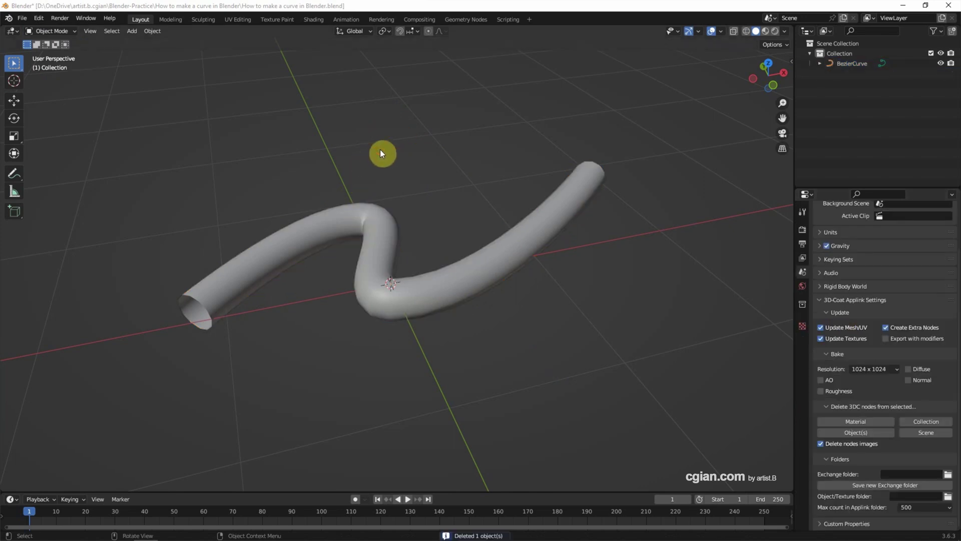
pyautogui.click(767, 64)
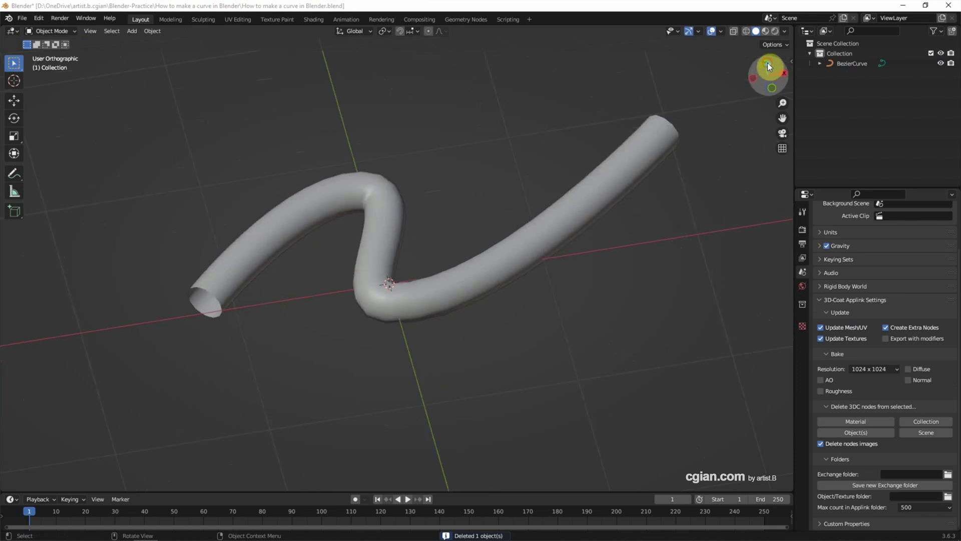
pyautogui.scroll(-3, 454, 285)
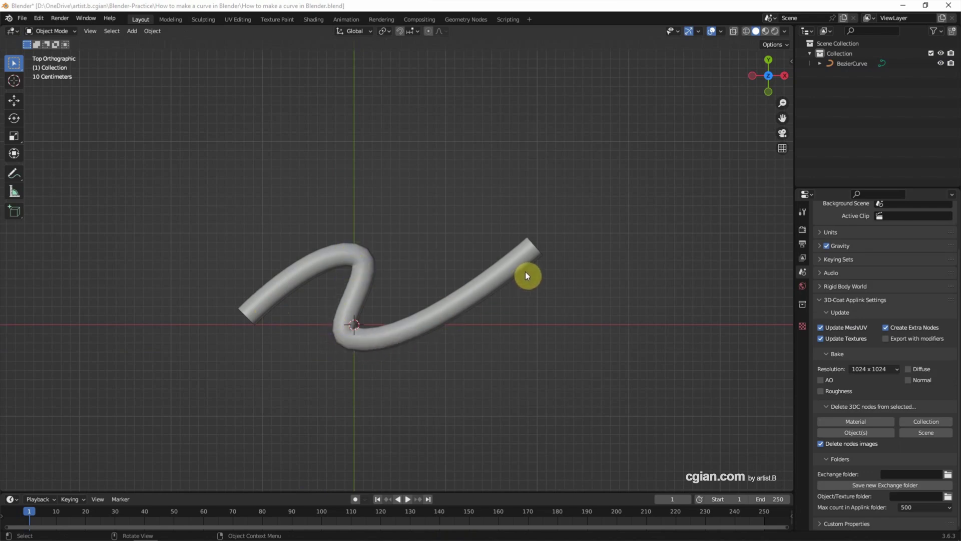
# Add a second Bezier curve, move it above the tube and enlarge it.
pyautogui.click(131, 31)
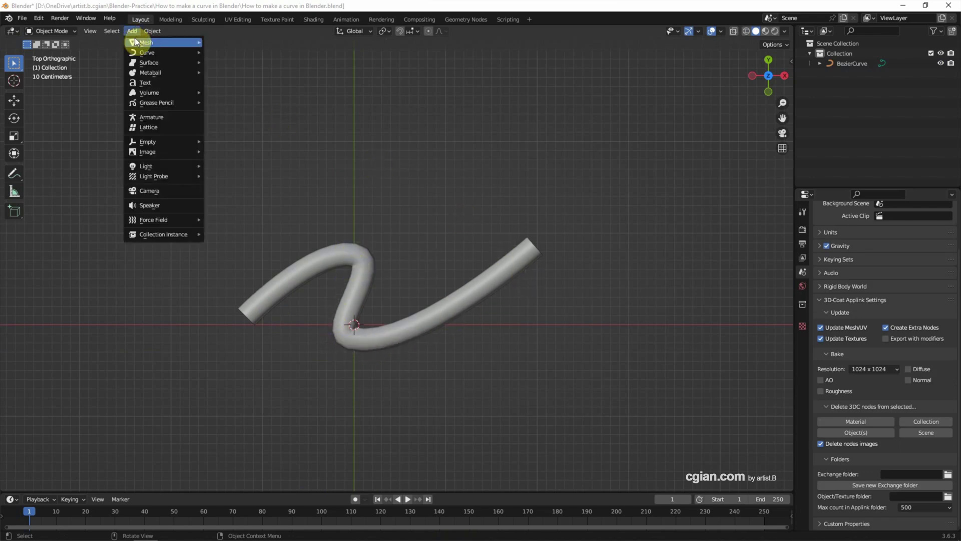
pyautogui.moveTo(146, 52)
pyautogui.click(223, 53)
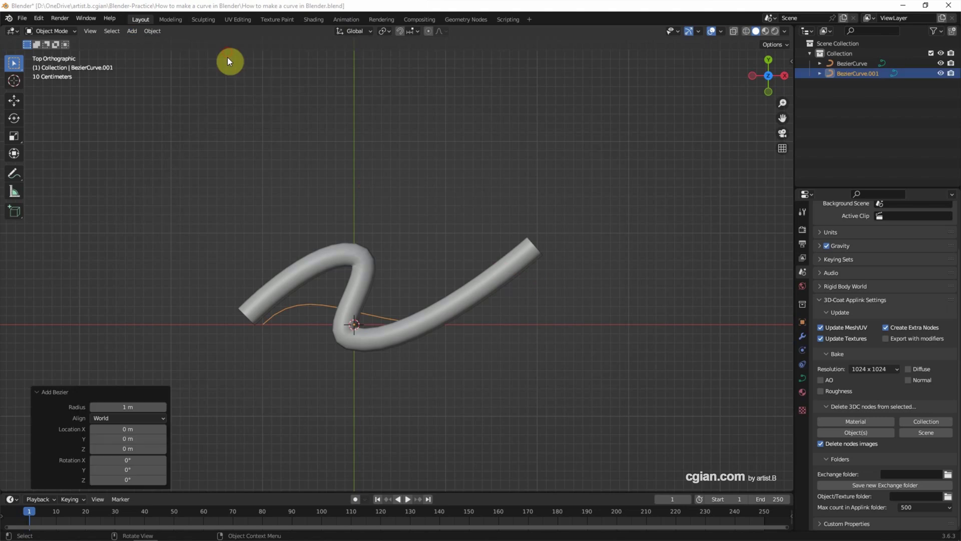
pyautogui.click(14, 100)
pyautogui.moveTo(343, 284); pyautogui.dragTo(347, 131)
pyautogui.press('s')
pyautogui.click(543, 209)
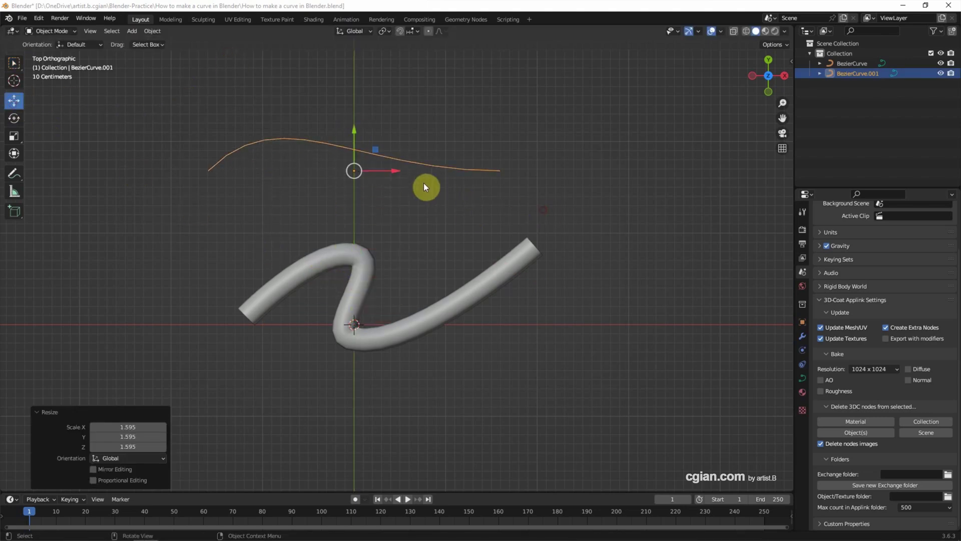
# Set the tube's Taper Object to BezierCurve.001 in the curve Geometry settings.
pyautogui.click(431, 220)
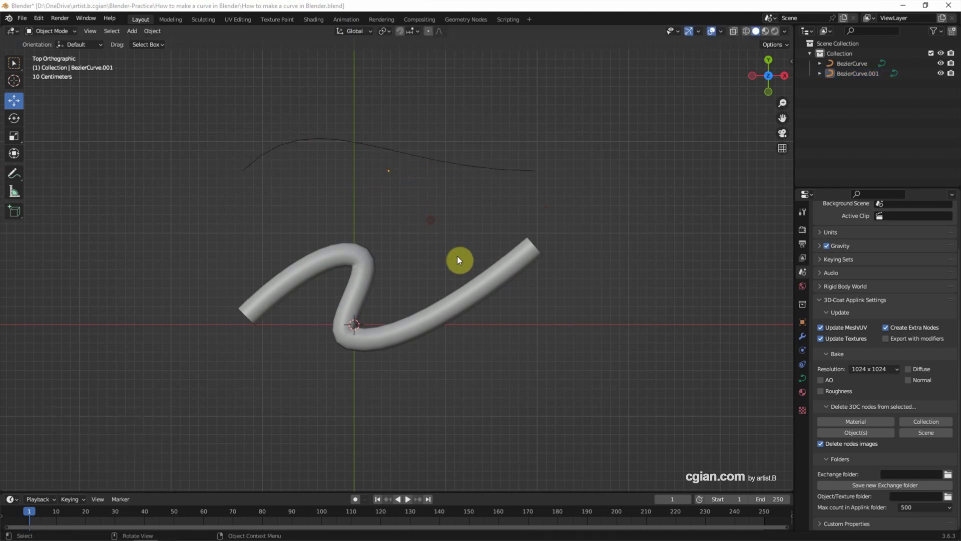
pyautogui.click(488, 283)
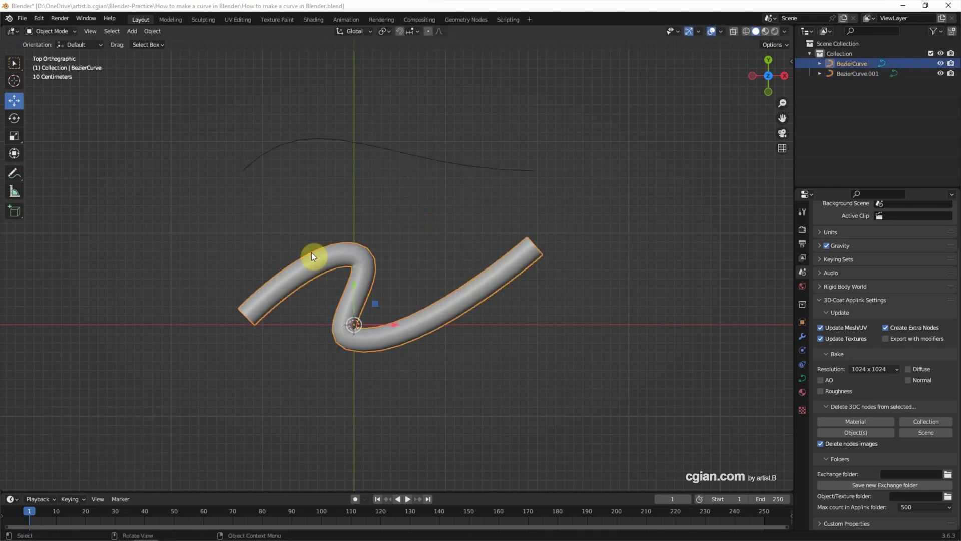
pyautogui.click(12, 64)
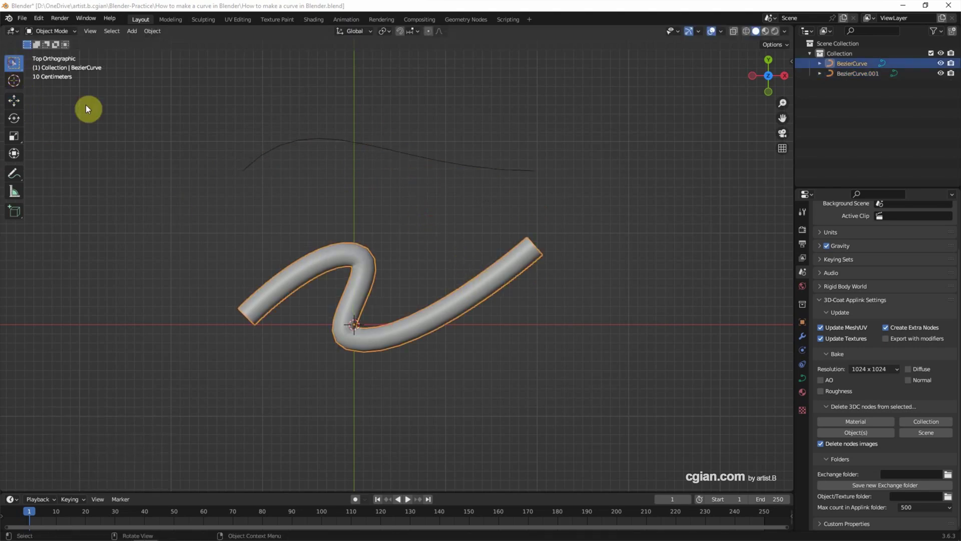
pyautogui.click(801, 378)
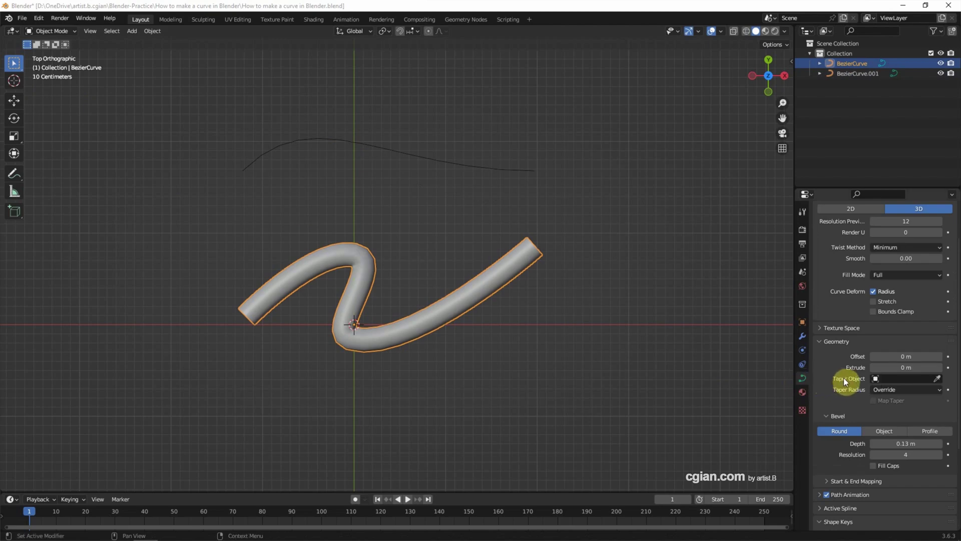
pyautogui.click(890, 378)
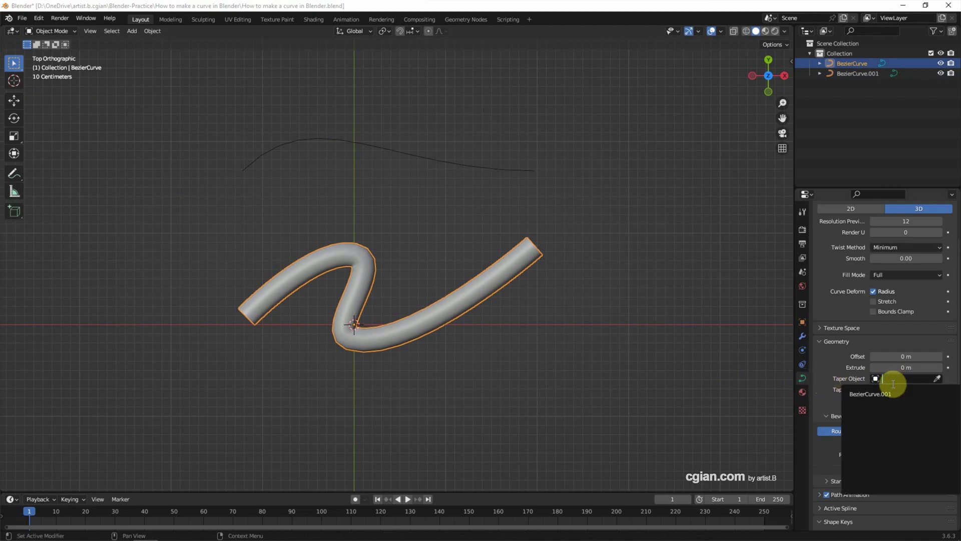
pyautogui.click(893, 394)
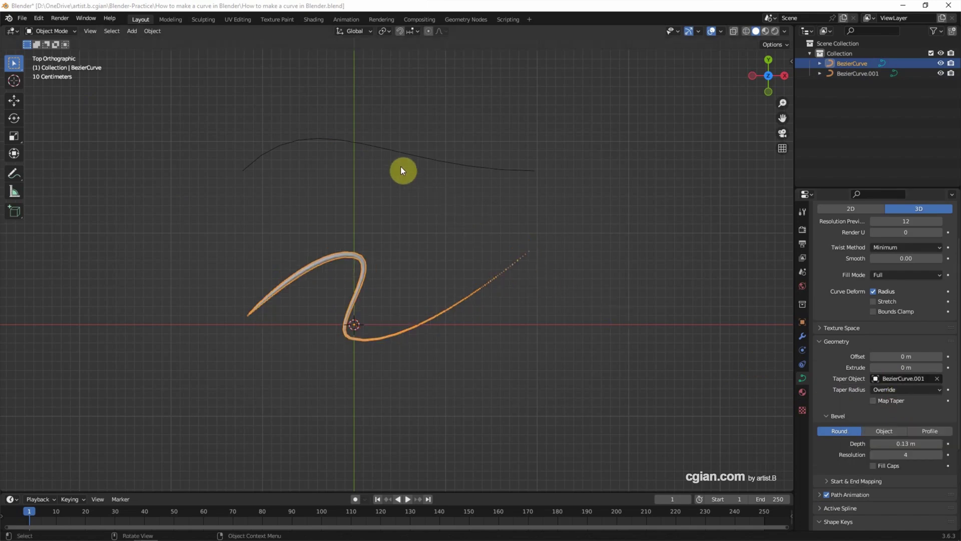
pyautogui.click(380, 152)
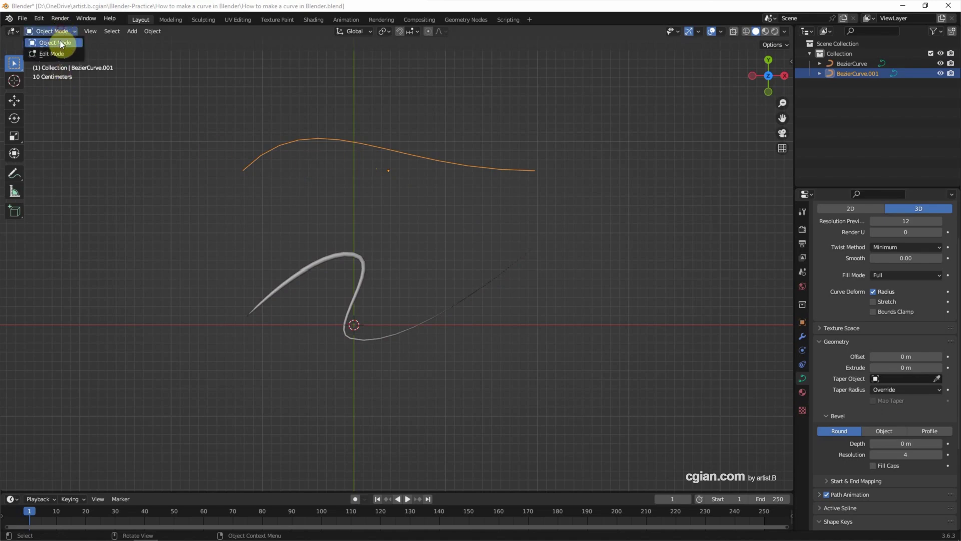
# Enter Edit Mode on the taper curve and subdivide all its segments.
pyautogui.click(59, 53)
pyautogui.click(195, 161)
pyautogui.moveTo(215, 144); pyautogui.dragTo(576, 195)
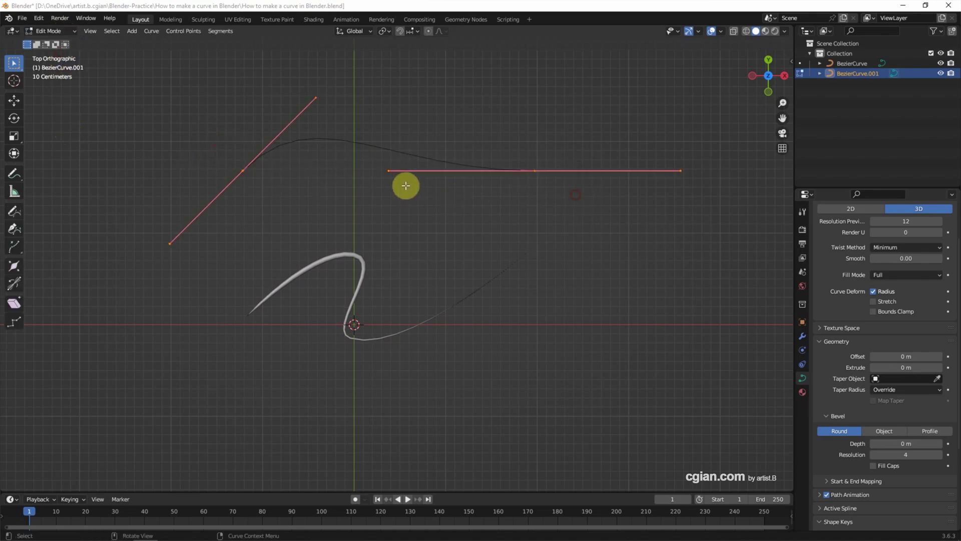
pyautogui.rightClick(371, 146)
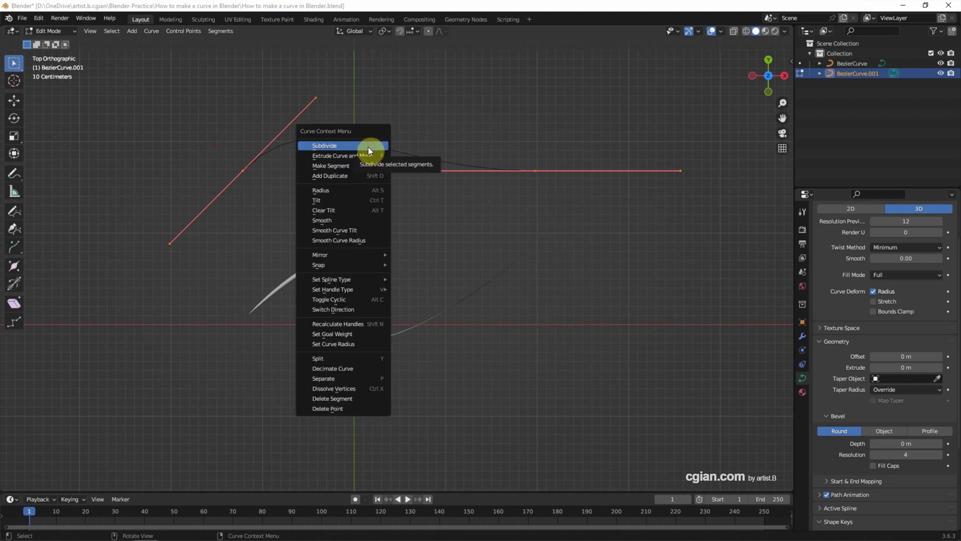
pyautogui.click(368, 146)
pyautogui.click(161, 480)
pyautogui.click(162, 480)
pyautogui.hotkey('ctrl', 'z')
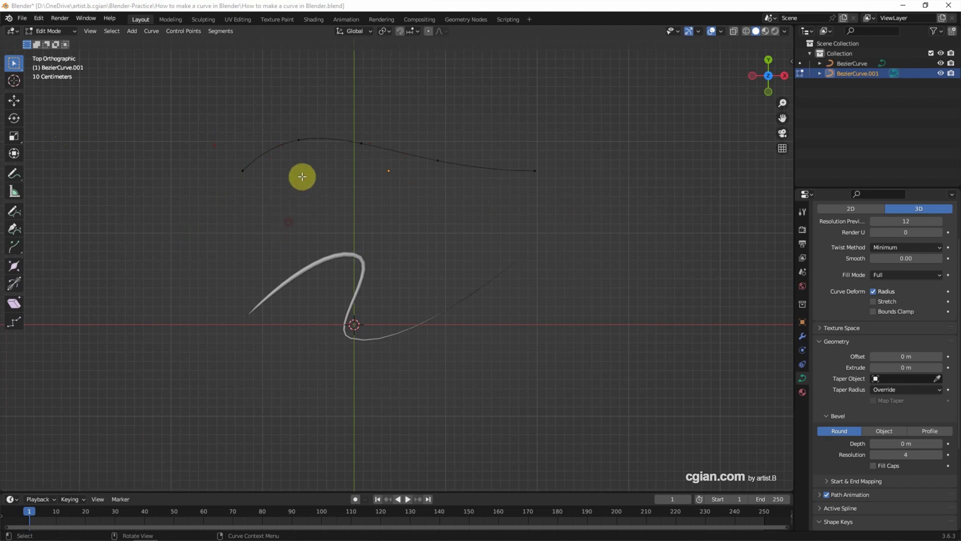
# Drag the taper curve's control points up and down into a low bump and a tall peak.
pyautogui.click(297, 136)
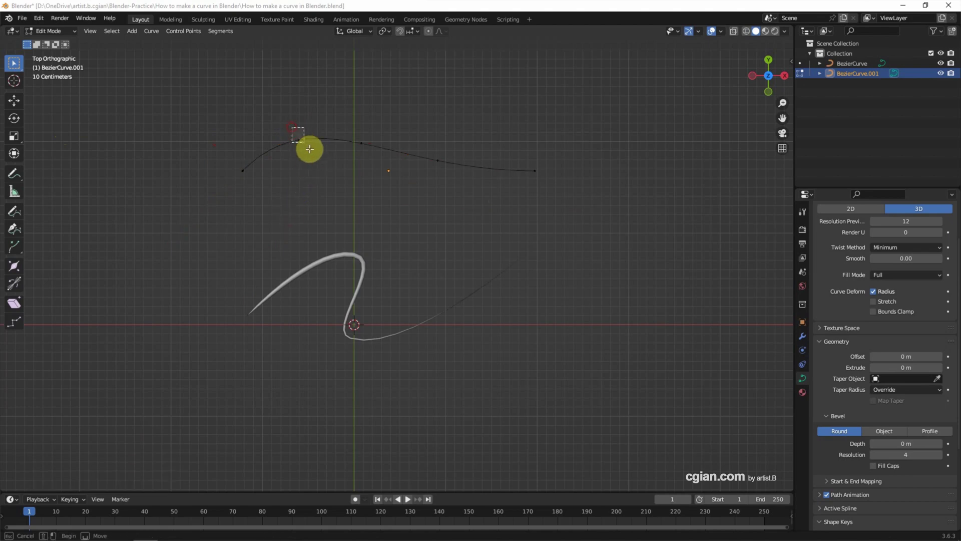
pyautogui.click(14, 101)
pyautogui.moveTo(300, 98); pyautogui.dragTo(317, 47)
pyautogui.moveTo(413, 191); pyautogui.dragTo(455, 467)
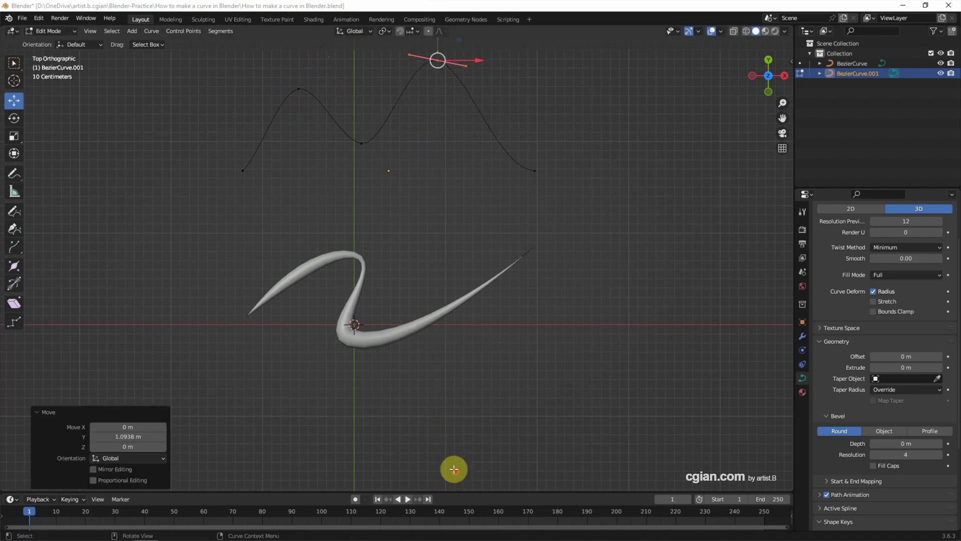
pyautogui.click(362, 142)
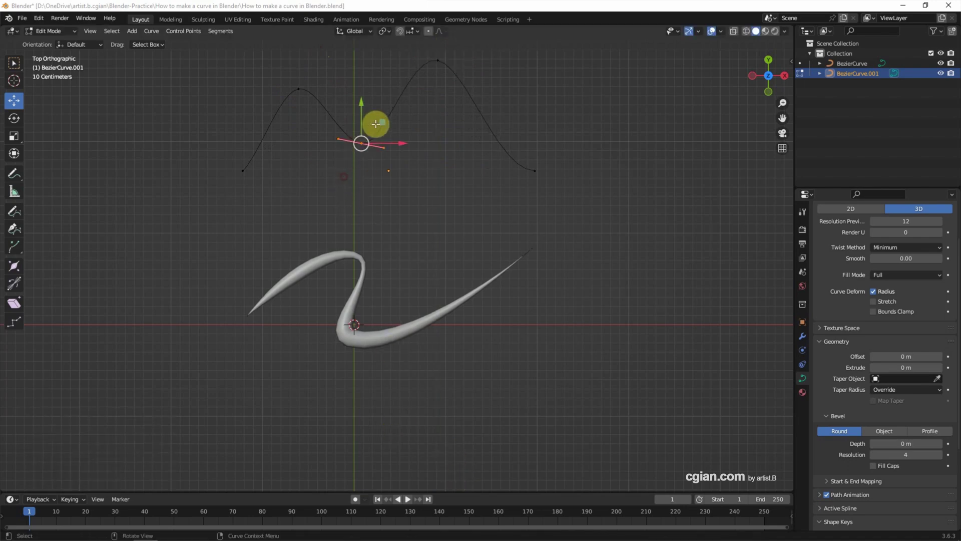
pyautogui.moveTo(360, 103); pyautogui.dragTo(360, 81)
pyautogui.click(296, 86)
pyautogui.moveTo(299, 59); pyautogui.dragTo(299, 75)
pyautogui.click(470, 218)
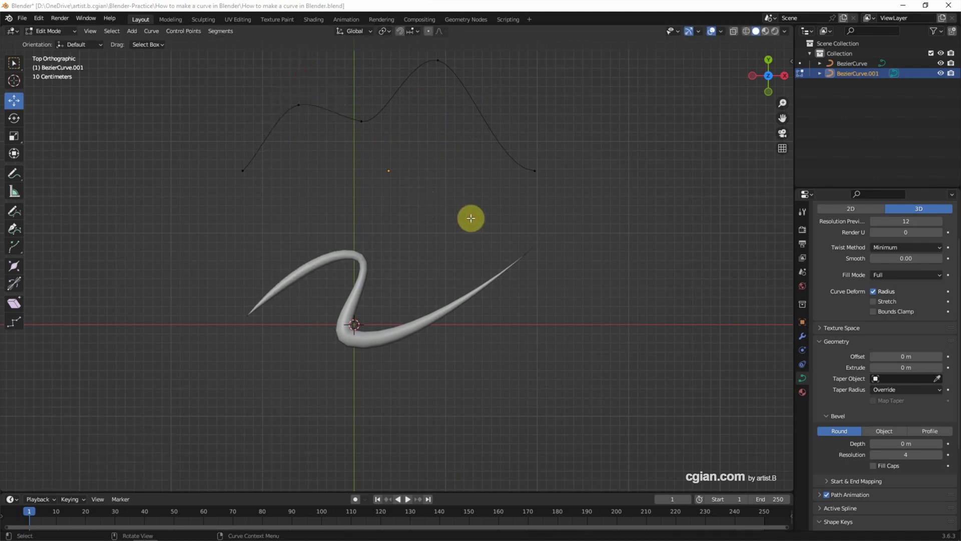
pyautogui.click(57, 31)
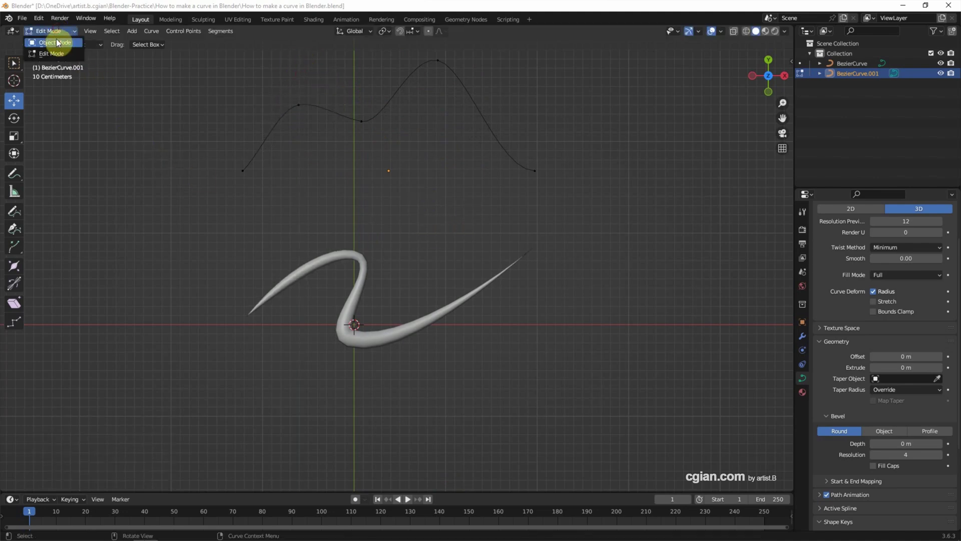
# Return to Object Mode, select the tapered tube, and show its Convert To options.
pyautogui.click(56, 43)
pyautogui.scroll(3, 170, 277)
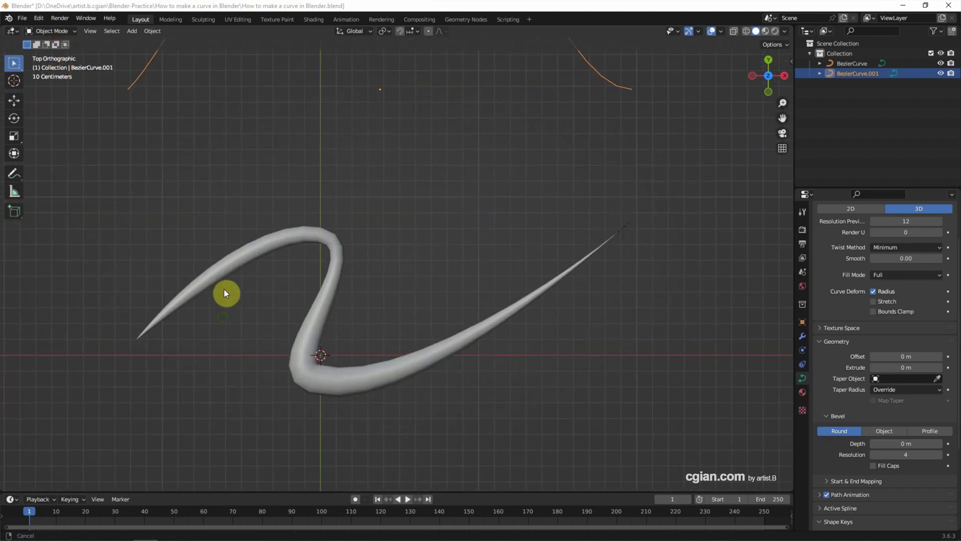
pyautogui.click(246, 236)
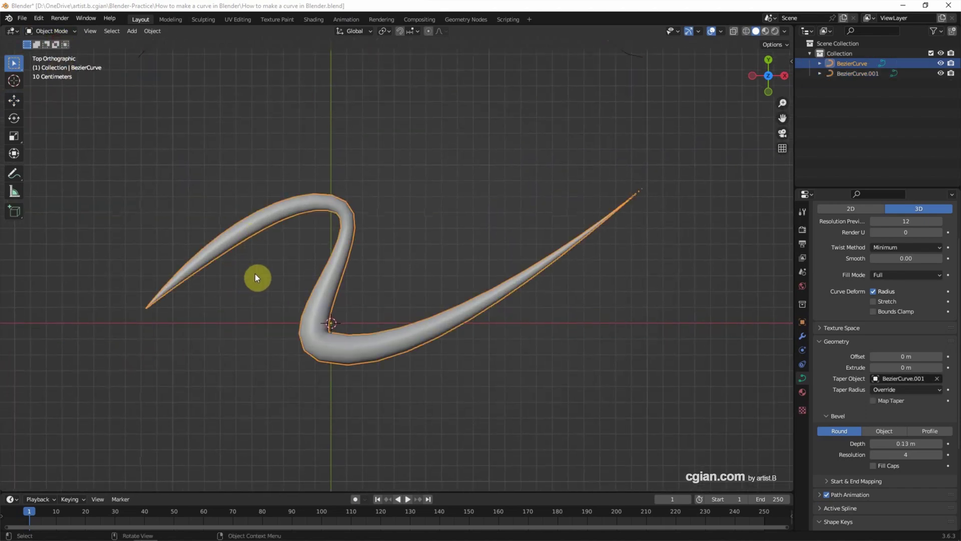
pyautogui.rightClick(257, 228)
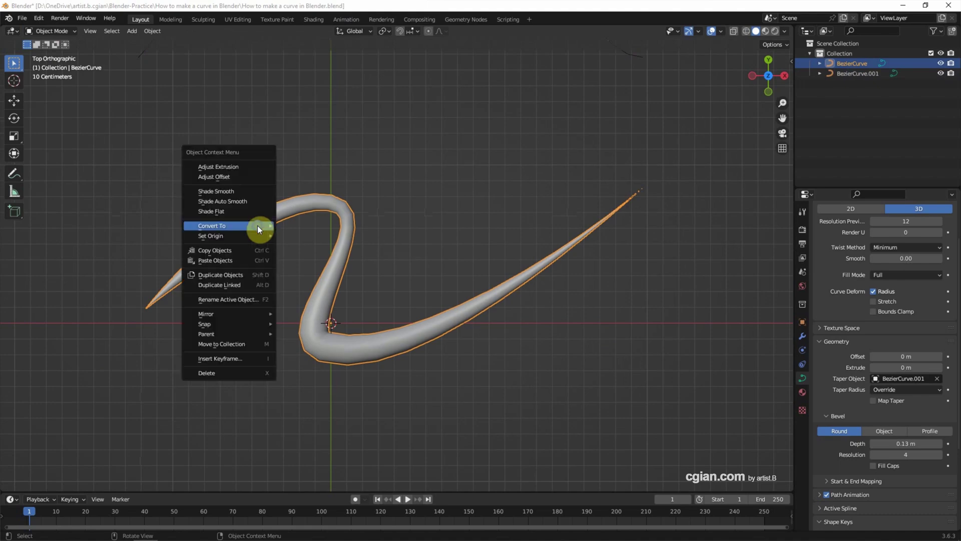
pyautogui.moveTo(258, 227)
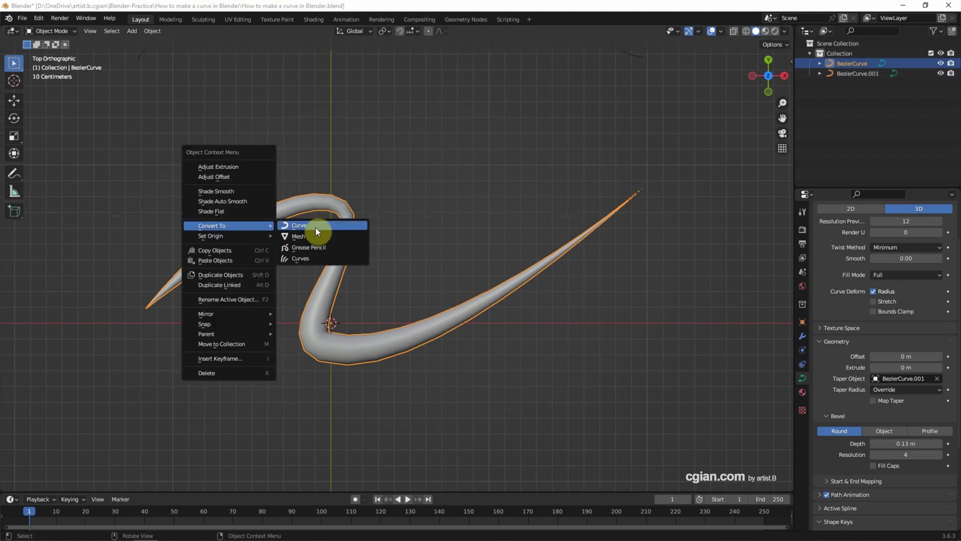